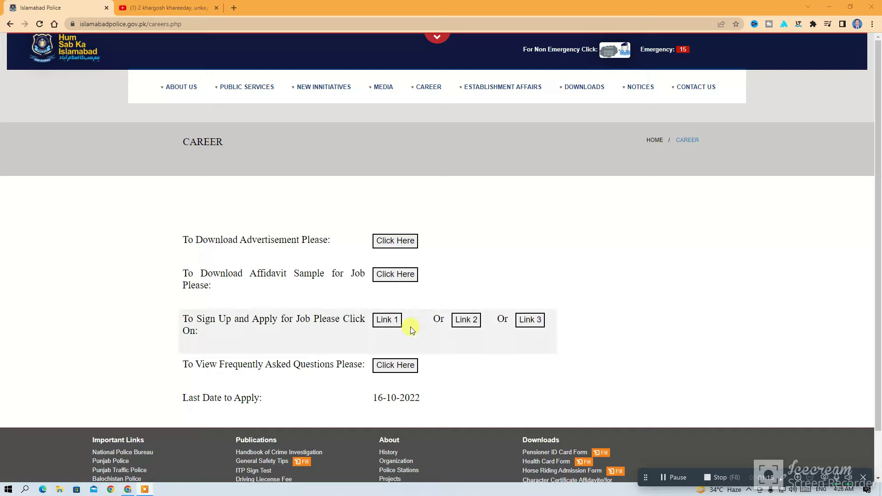
Open the Online Recruitment Portal from the careers page's first sign-up link (Link 1)
click(392, 324)
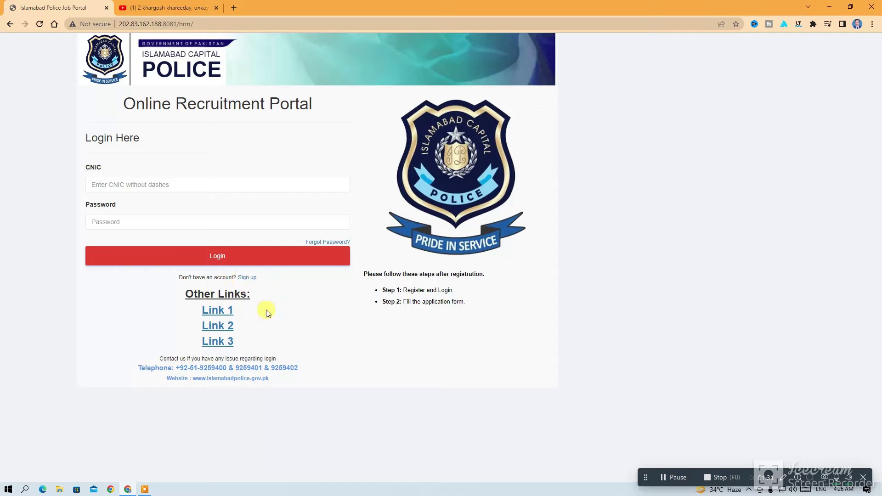
Open the Sign Up form and enter the applicant's e-mail, full name, CNIC and mobile number
click(247, 278)
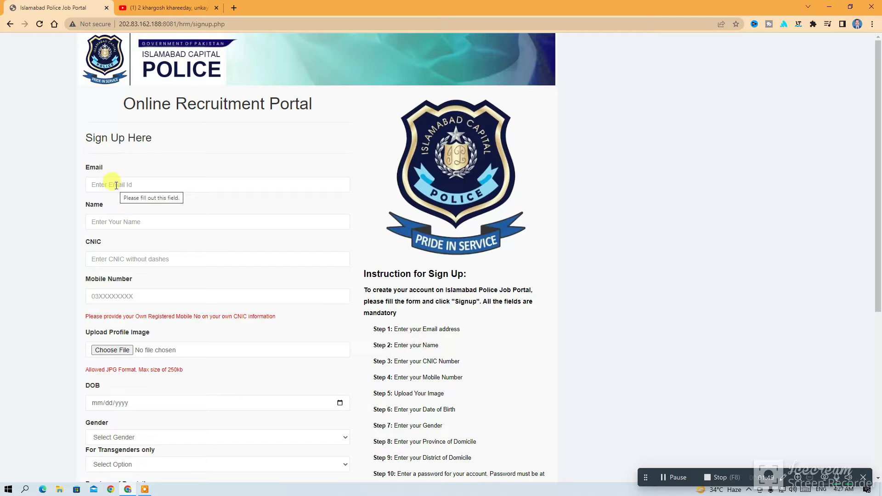
click(116, 185)
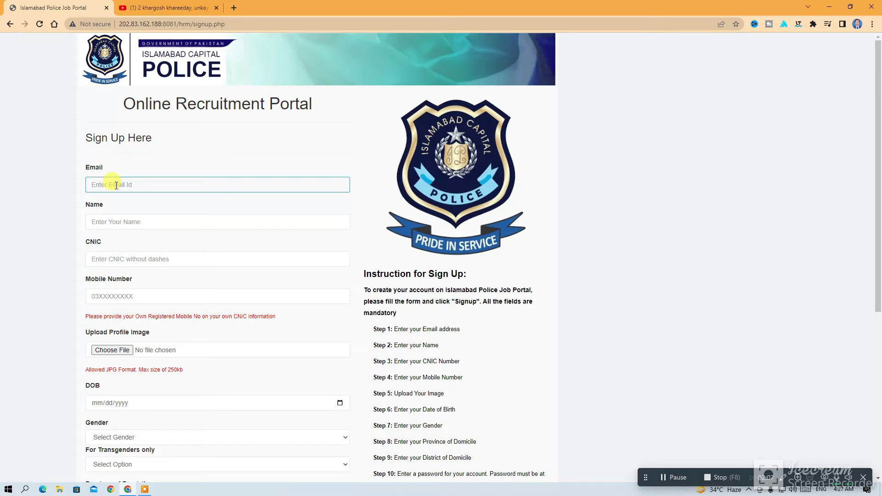
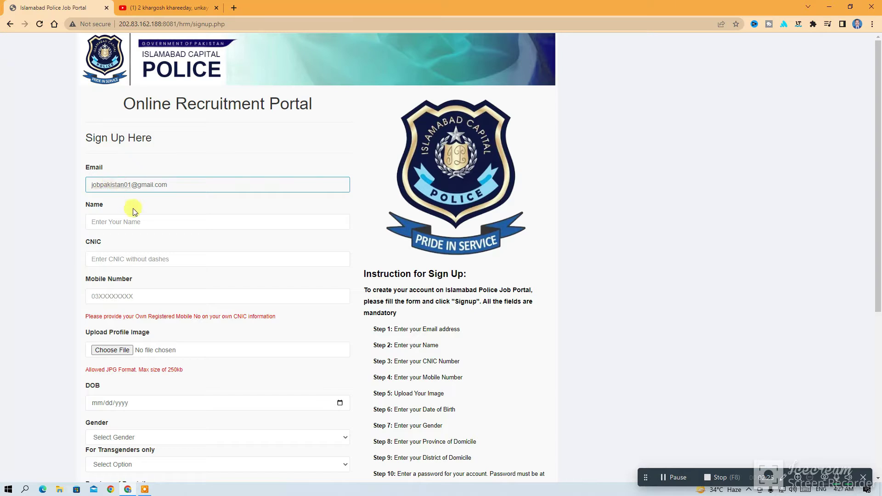
click(137, 222)
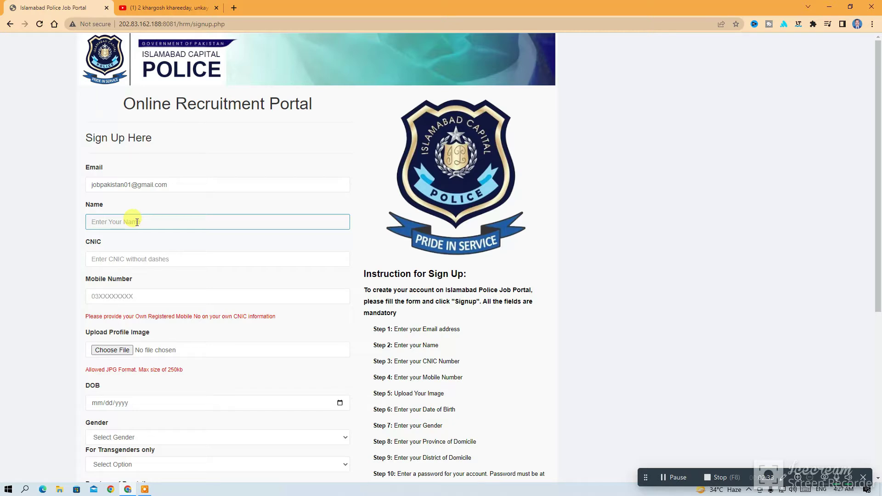
click(152, 257)
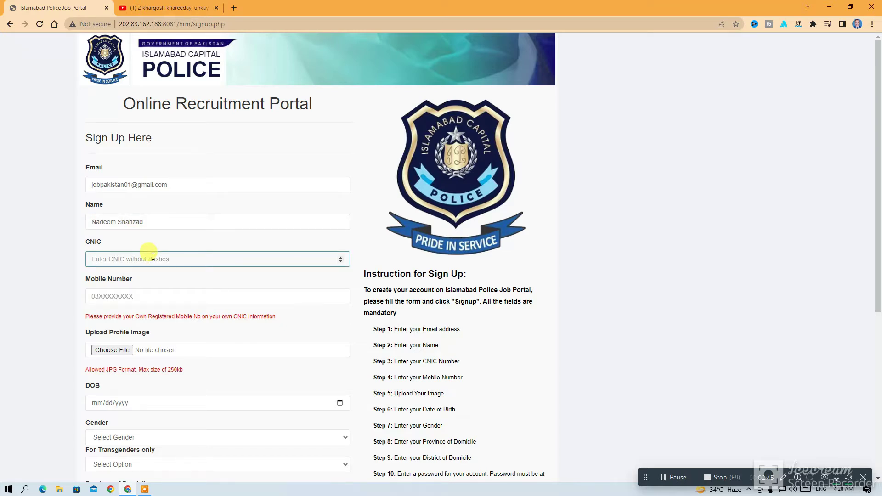
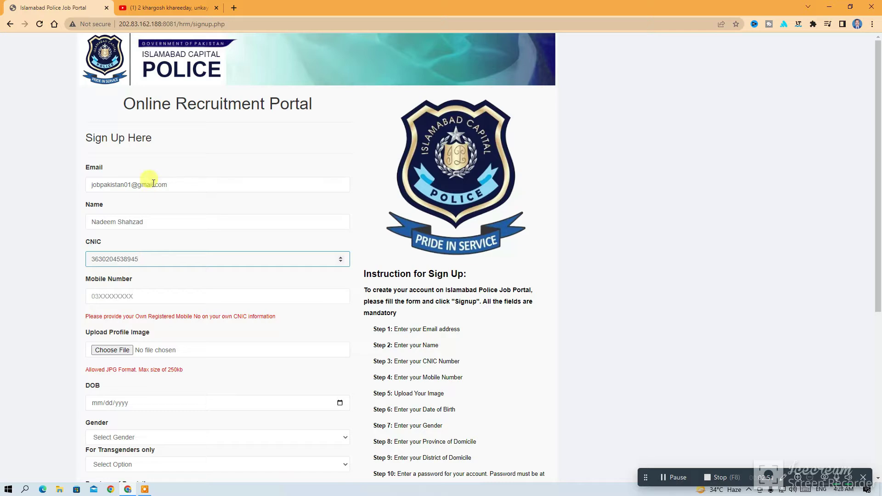
click(152, 294)
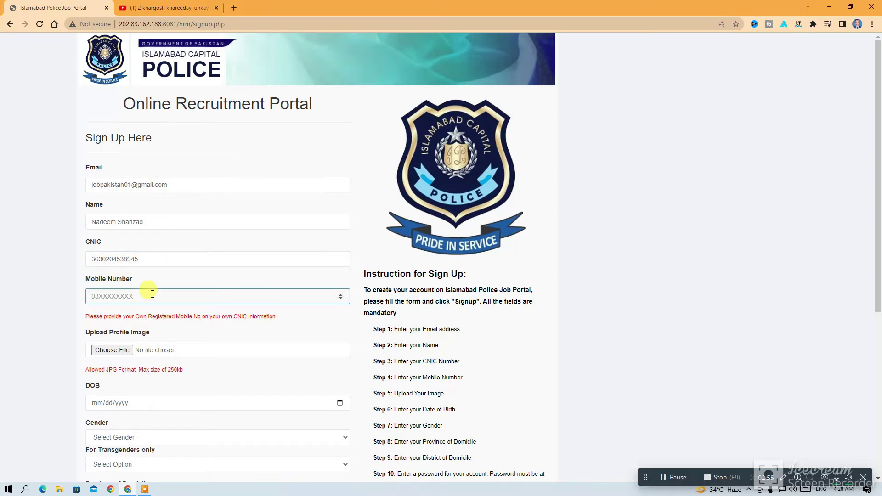
Attach DSC_0678.JPG from the Photo folder as the profile image
scroll(238, 291, down, 2)
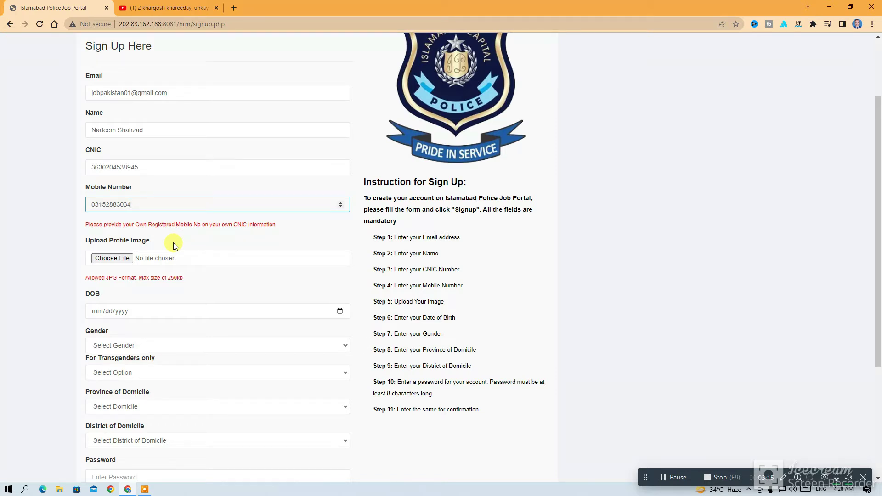
click(115, 260)
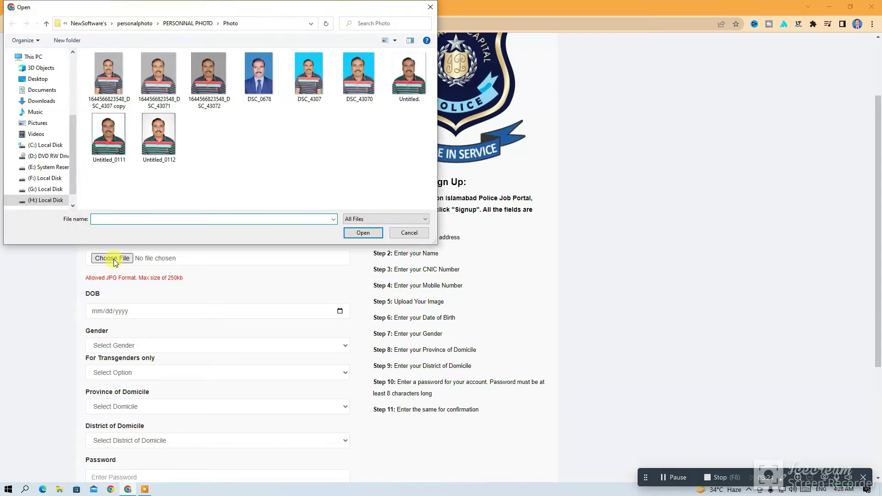
click(260, 78)
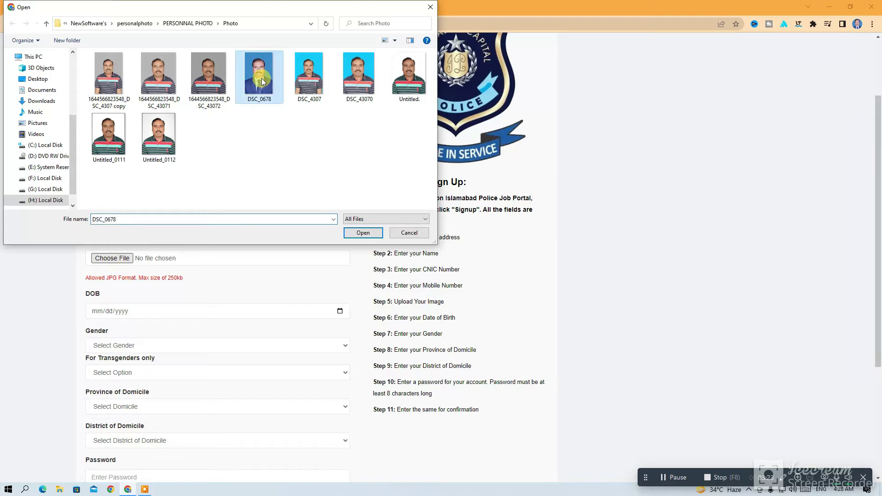
click(363, 233)
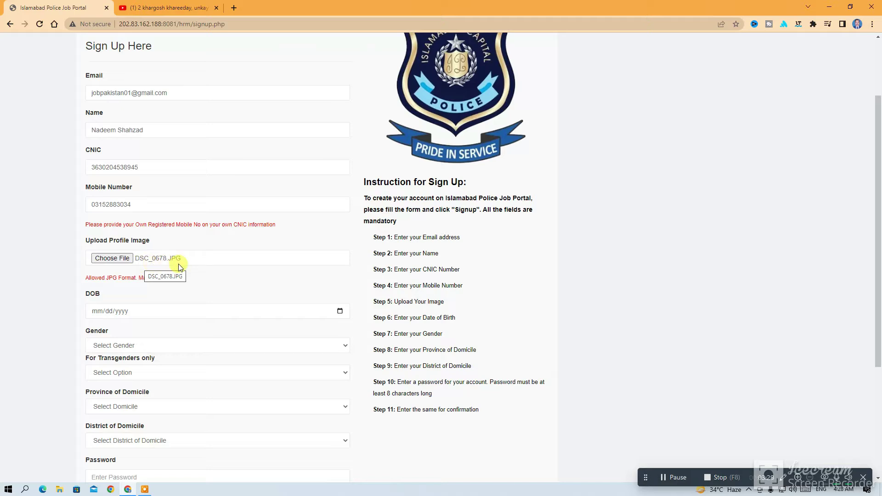
Set date of birth to 10/16/2000 and gender to Male
click(125, 312)
click(97, 311)
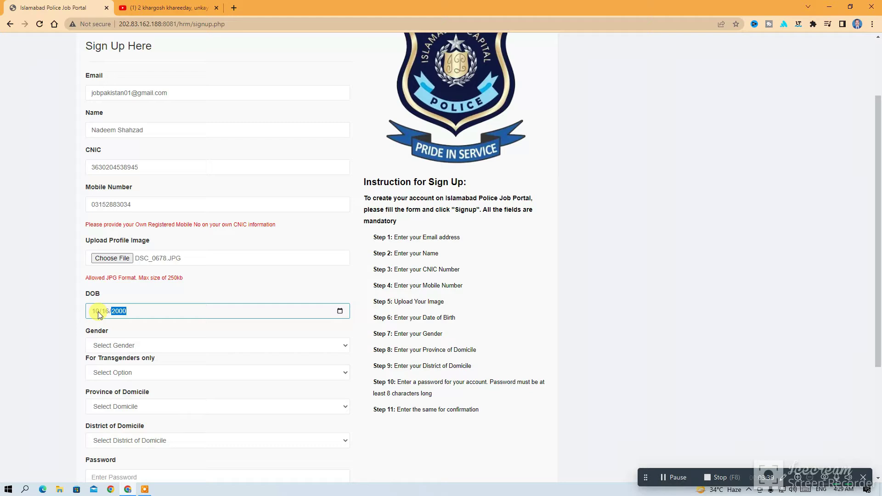
click(180, 336)
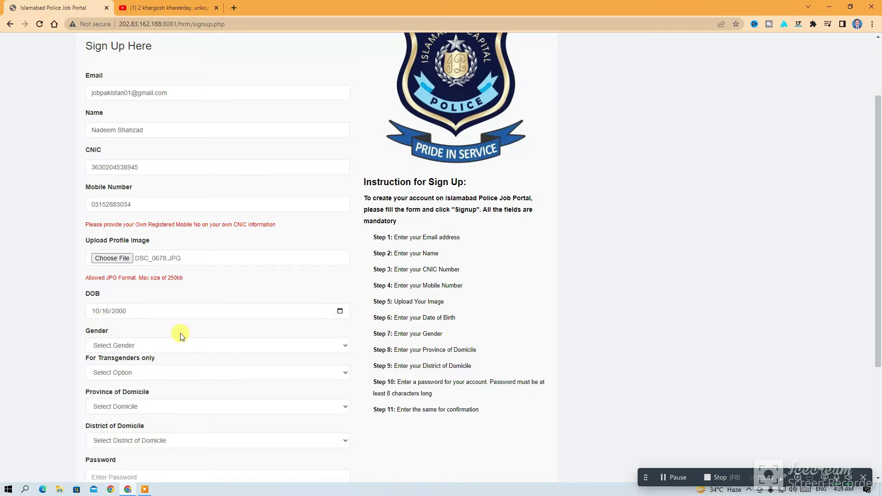
click(346, 345)
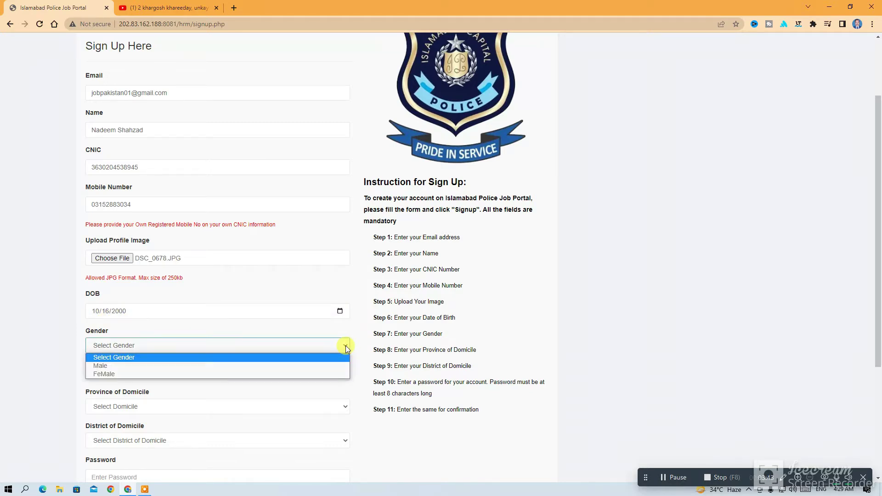
click(159, 367)
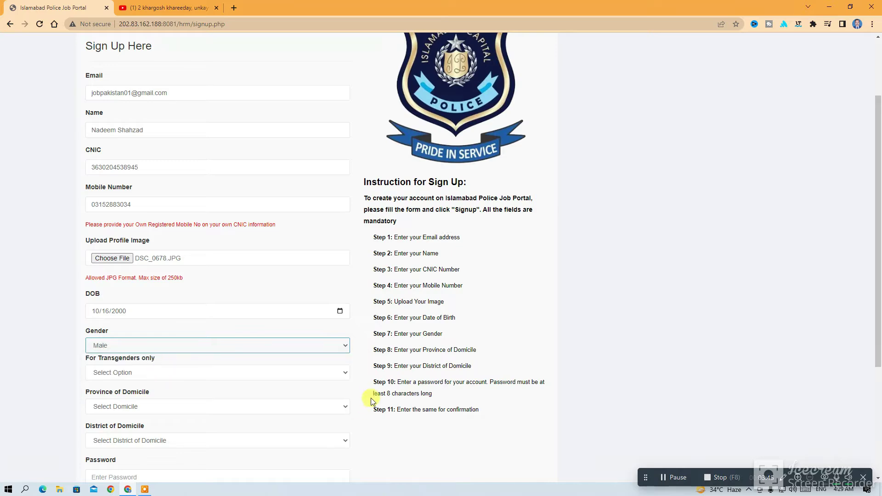
scroll(370, 397, down, 3)
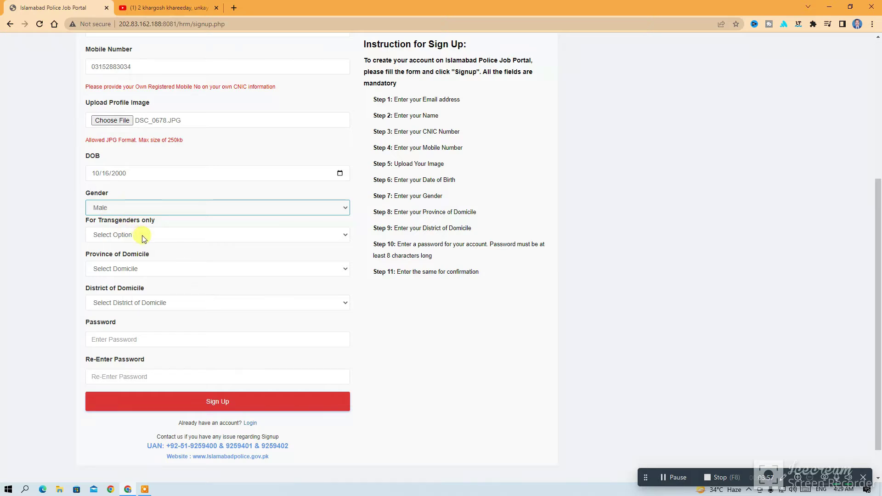
Choose PUNJAB as province of domicile and MULTAN as district of domicile
click(343, 271)
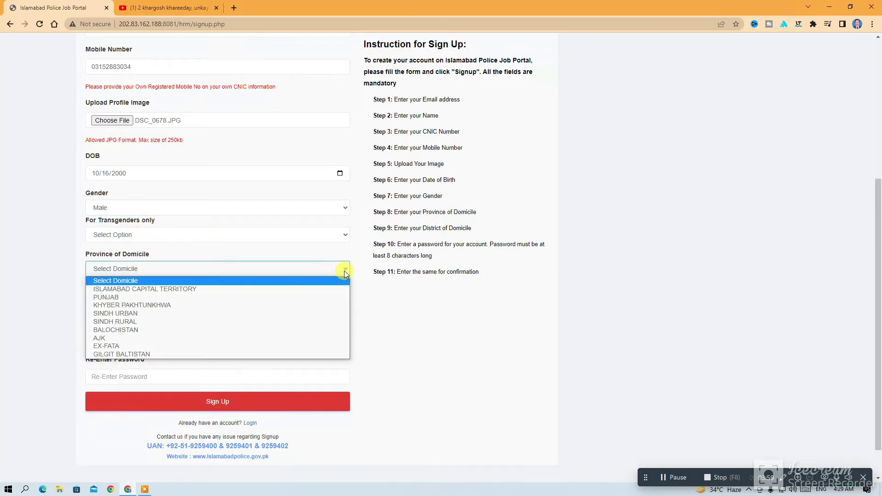
click(140, 296)
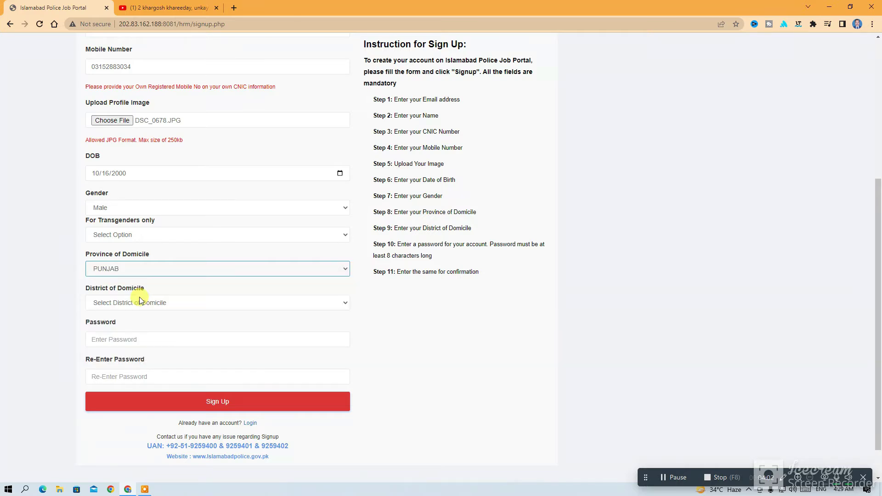
click(344, 305)
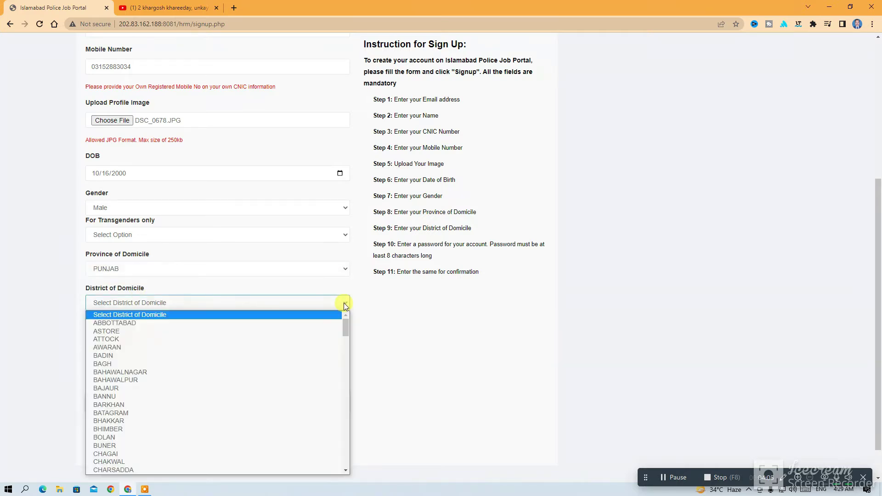
scroll(270, 390, down, 4)
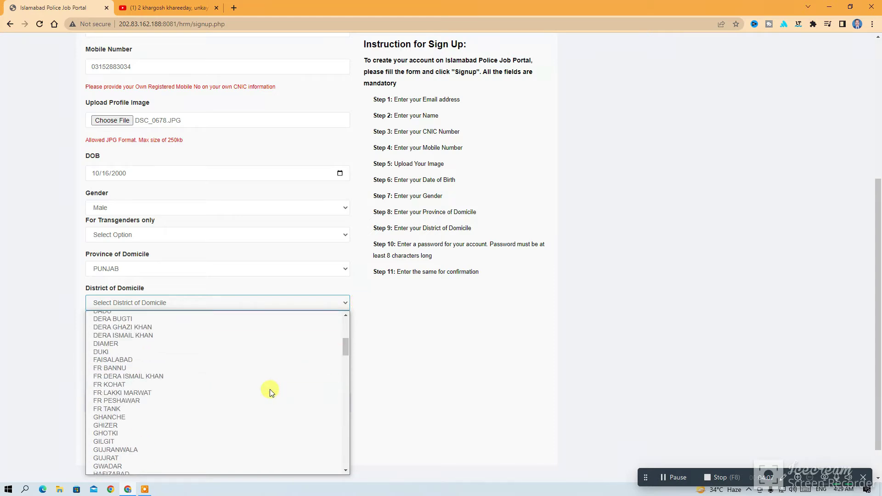
scroll(270, 390, down, 4)
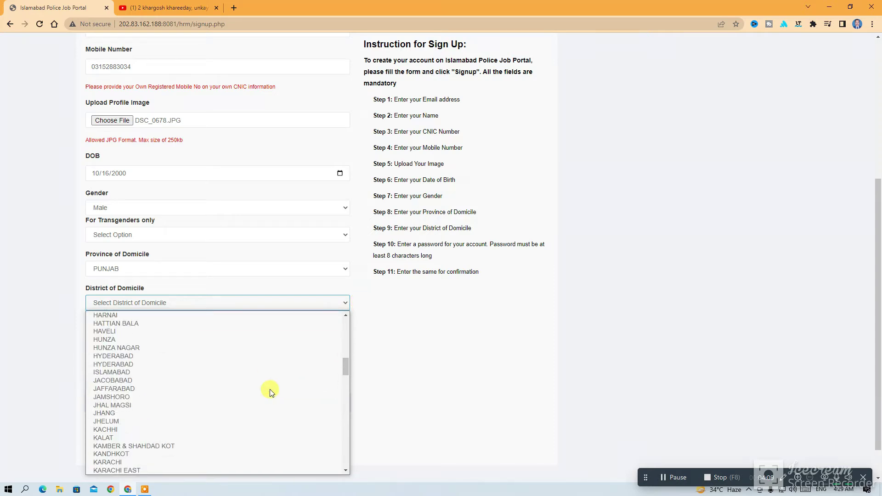
scroll(270, 391, down, 8)
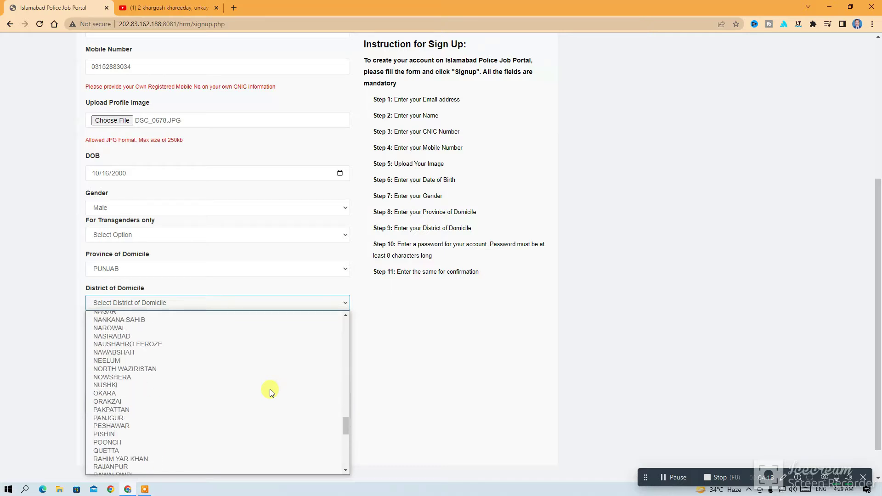
scroll(270, 391, up, 4)
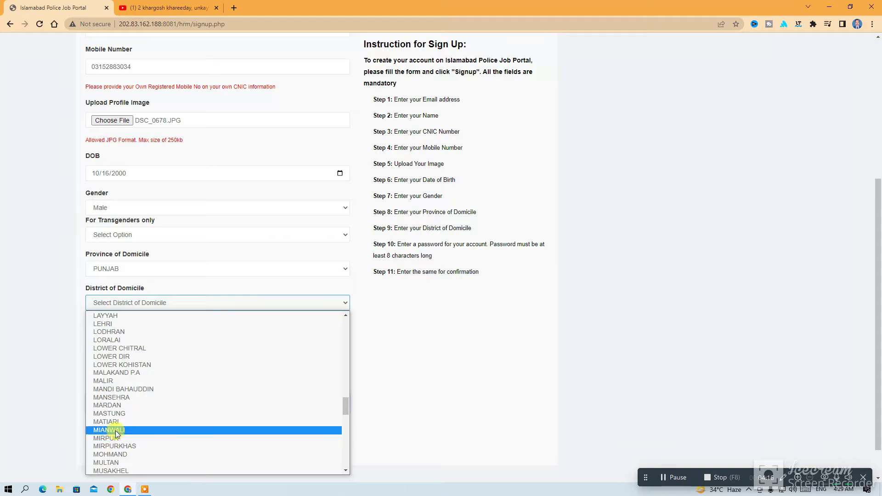
click(116, 461)
click(138, 339)
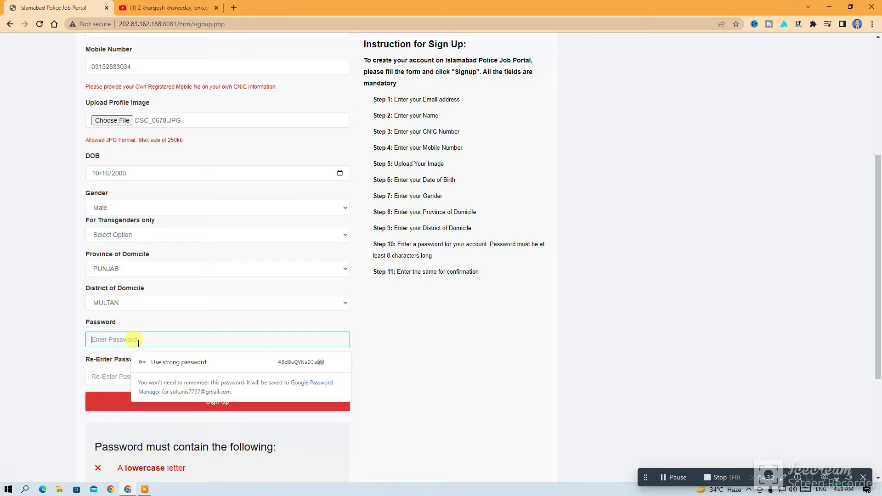
Enter and confirm the account password, then submit the sign-up form
text(ab••••••)
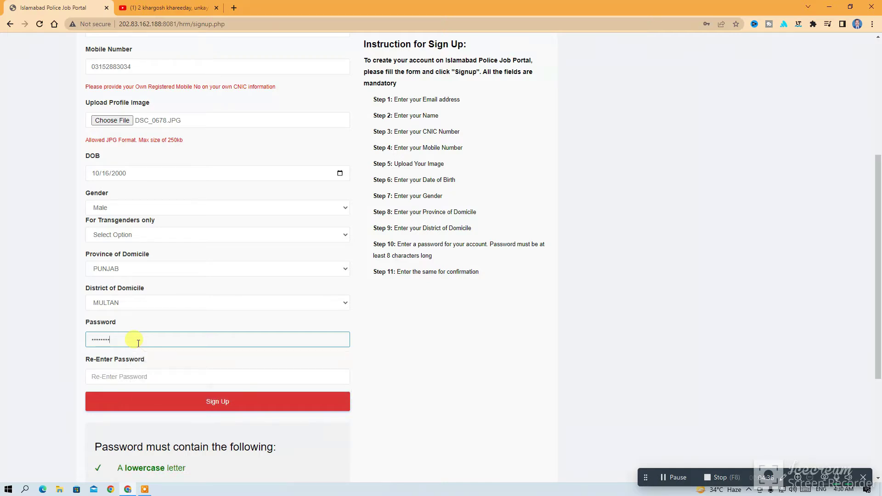
text(•••)
click(150, 376)
text(•••••)
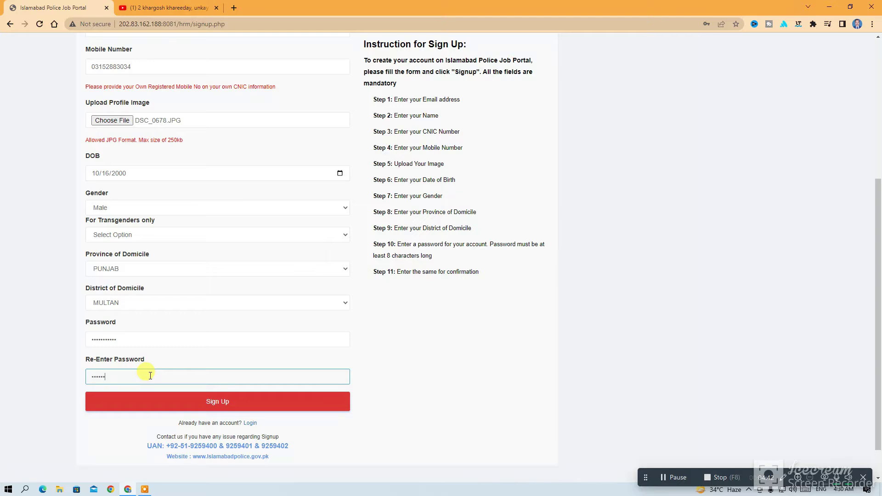
text(••••••)
click(182, 402)
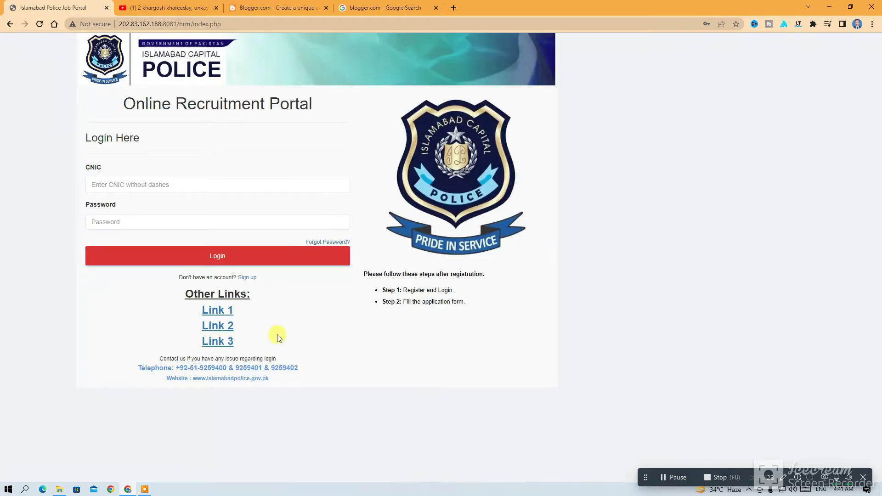
Log in to the portal with the applicant's CNIC number and account password
click(115, 185)
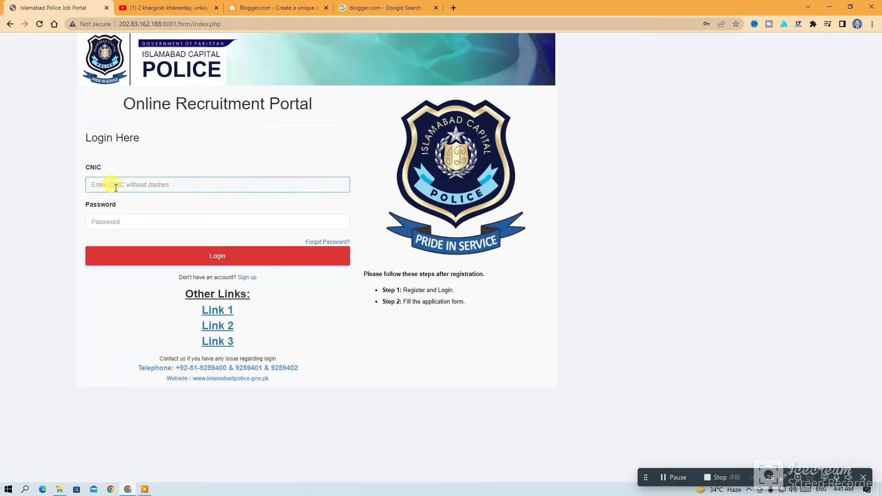
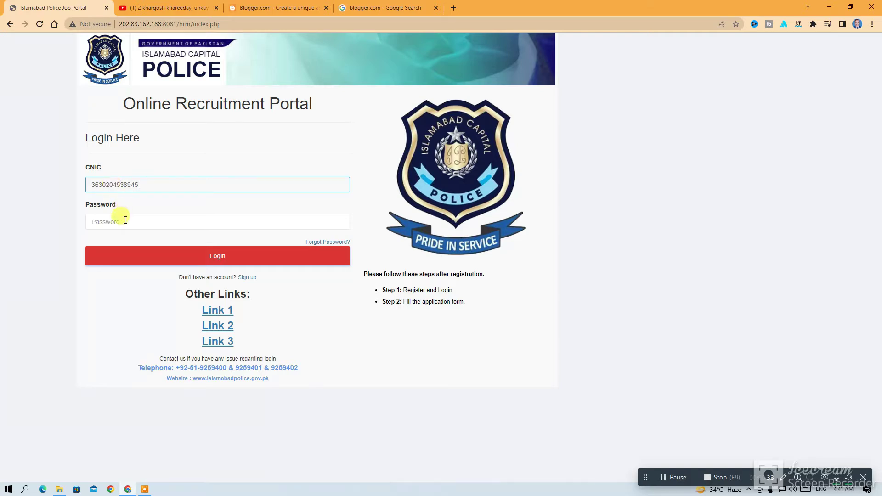
click(125, 221)
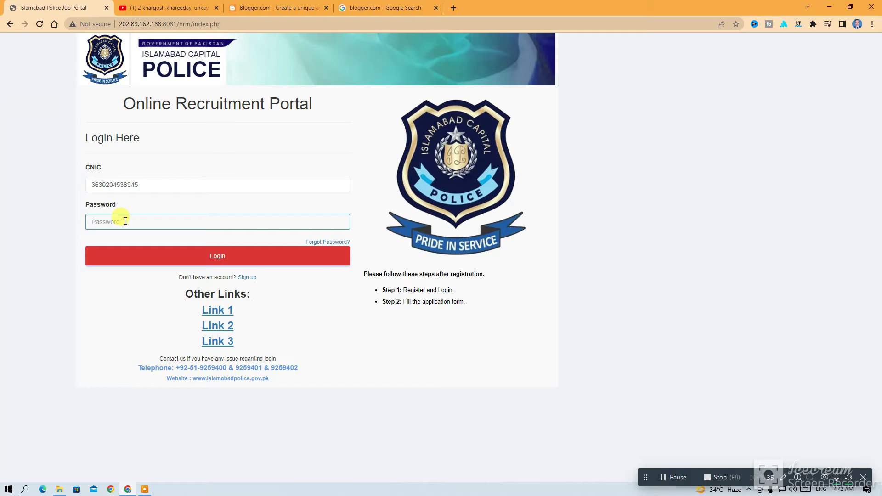
text(••••••••••)
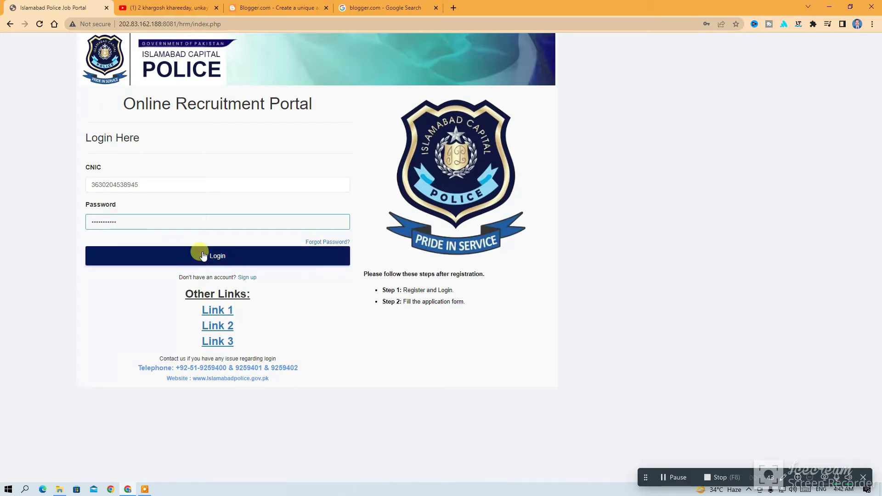
click(197, 253)
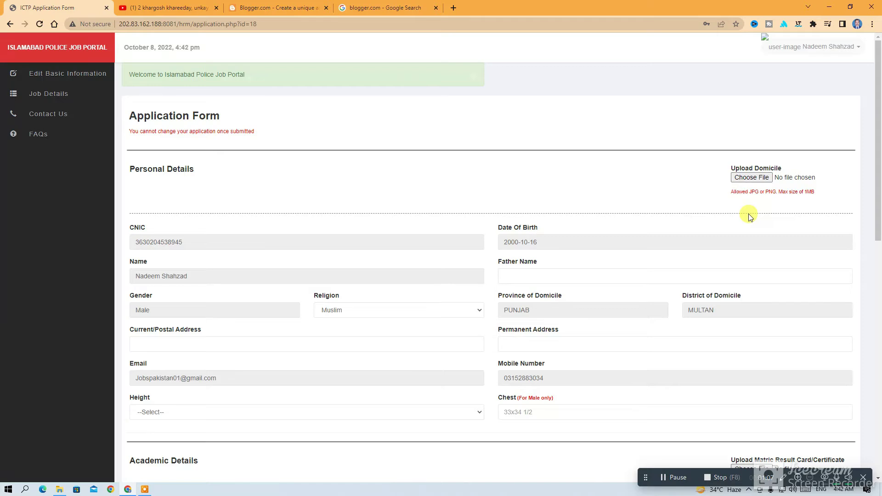
Enter 'multan' as both the current/postal and permanent address
scroll(749, 214, down, 3)
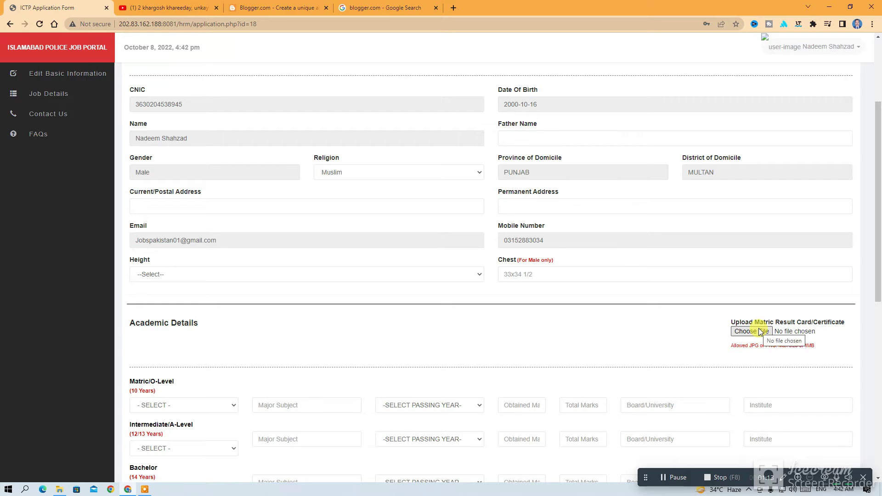
scroll(423, 240, up, 3)
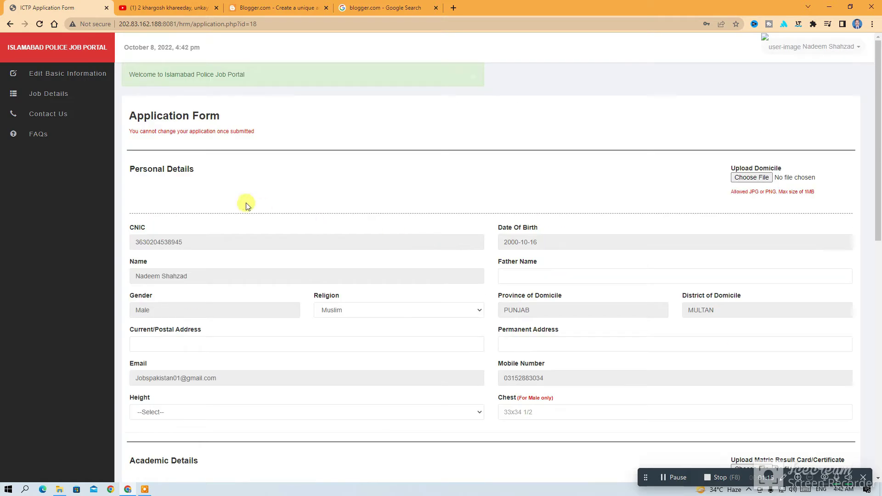
scroll(199, 191, down, 2)
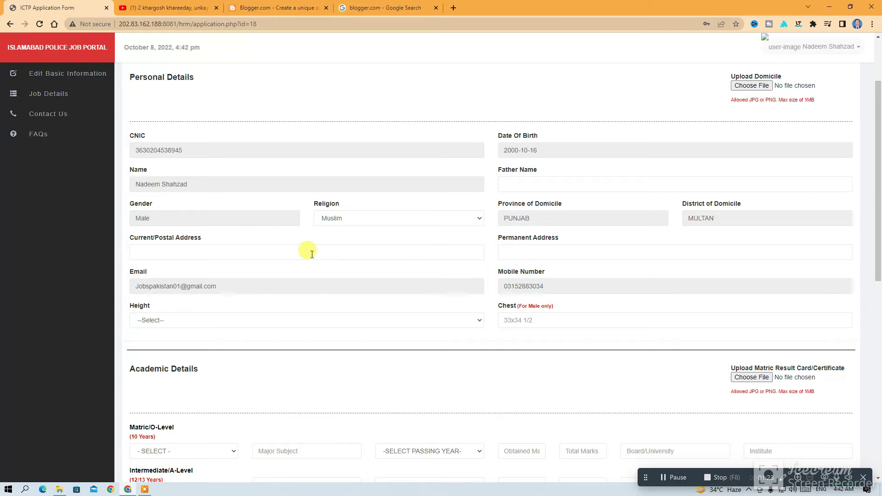
click(208, 254)
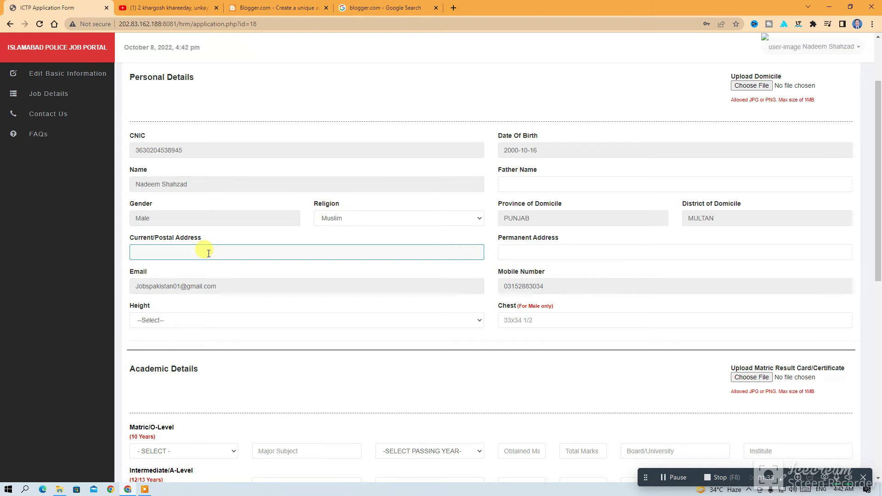
text(multan)
click(545, 252)
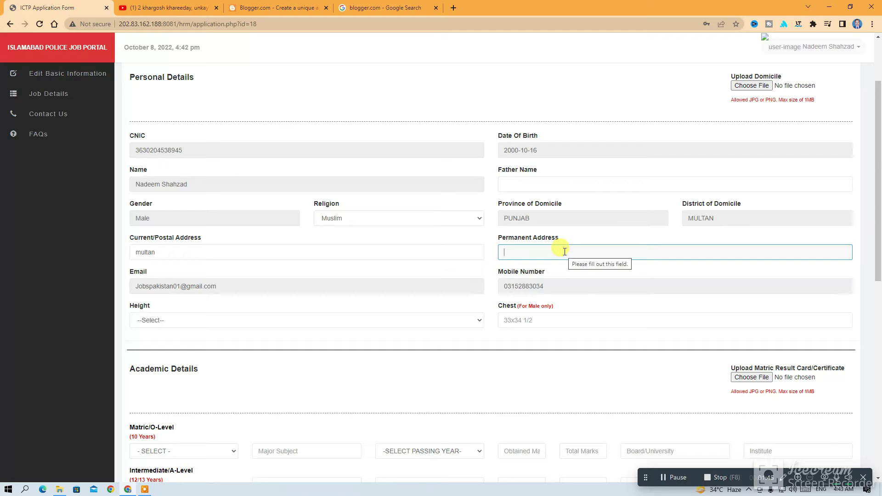
text(multan)
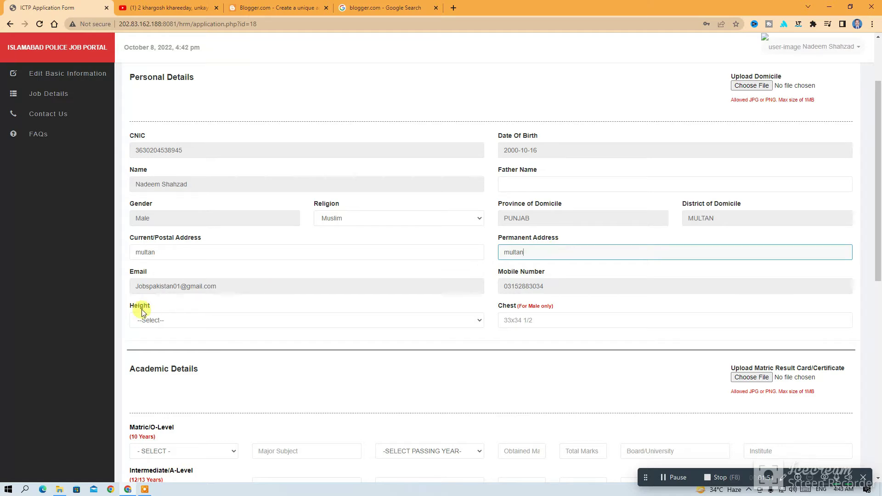
Set height to 5.7 and chest to 34x35
click(479, 320)
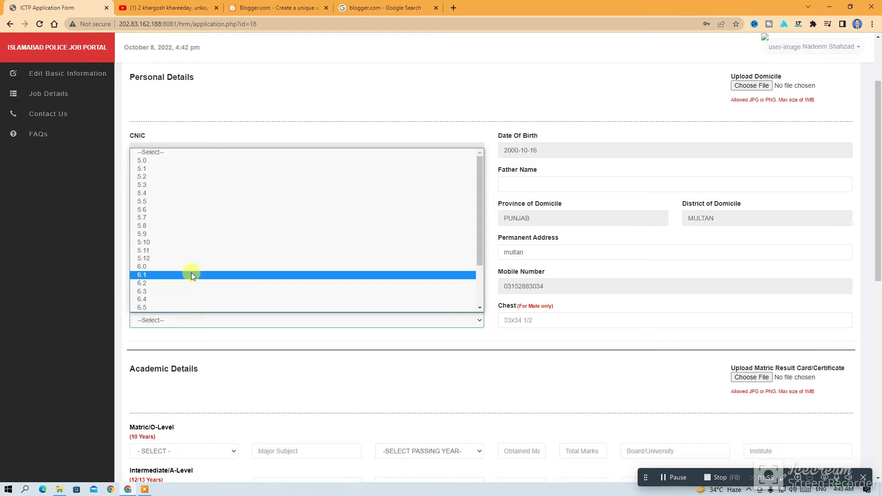
click(161, 217)
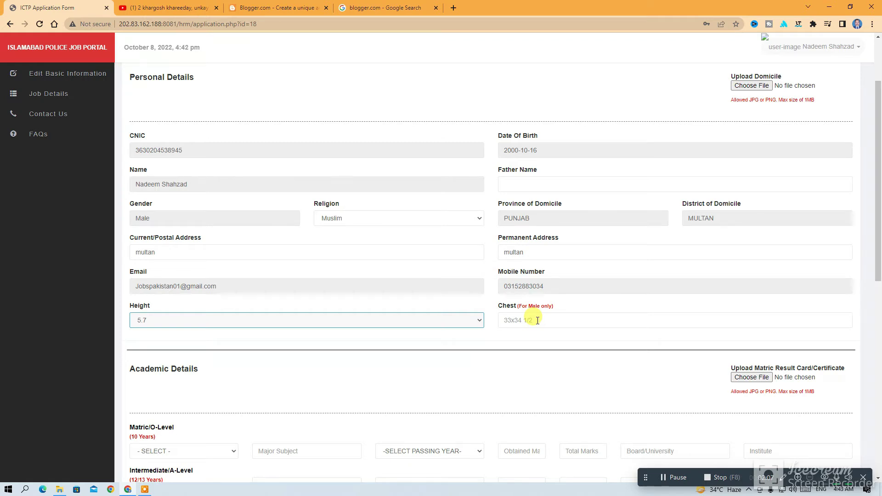
click(535, 320)
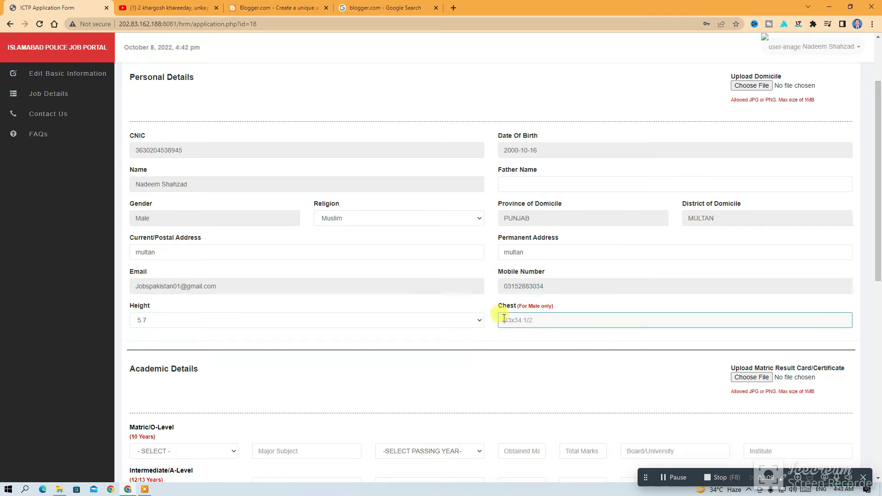
text(3)
text(x)
text(34)
text(5)
Attach 008.jpg from the Desktop as the domicile document
scroll(313, 396, down, 2)
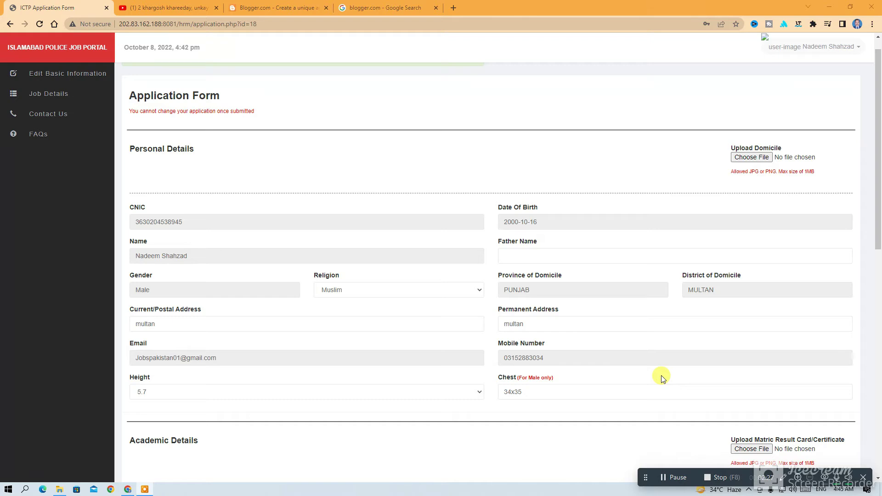
click(750, 158)
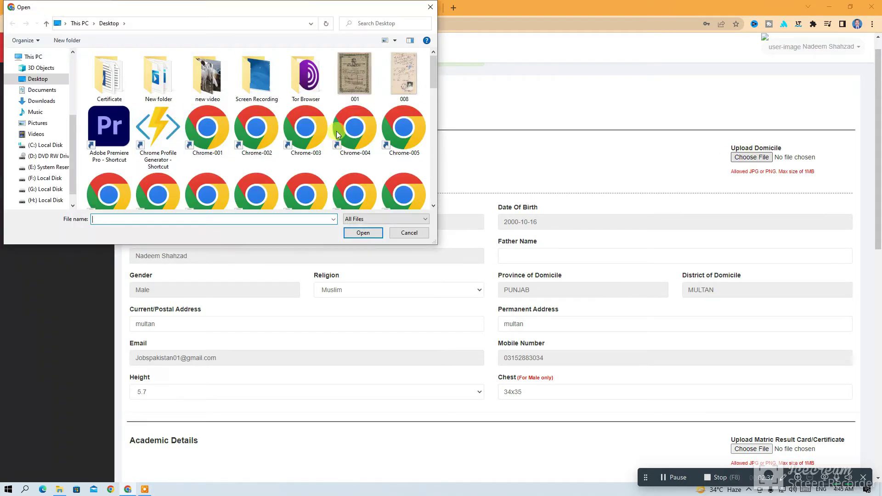
click(399, 78)
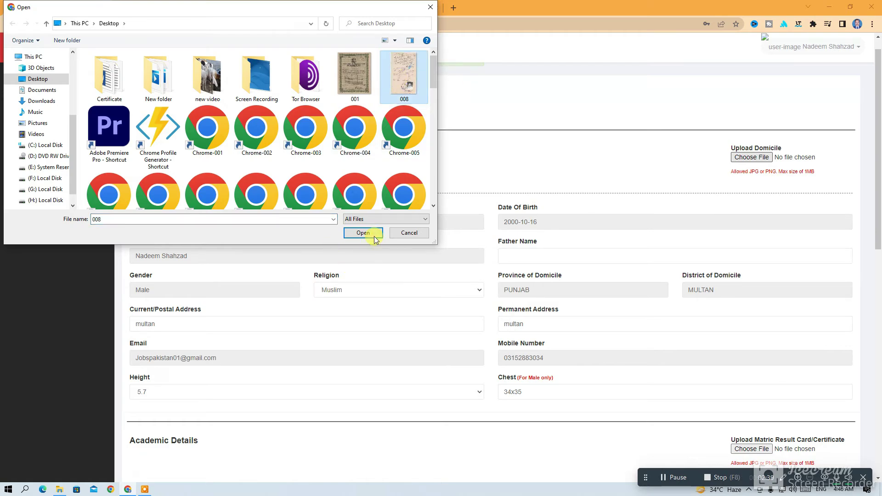
click(374, 236)
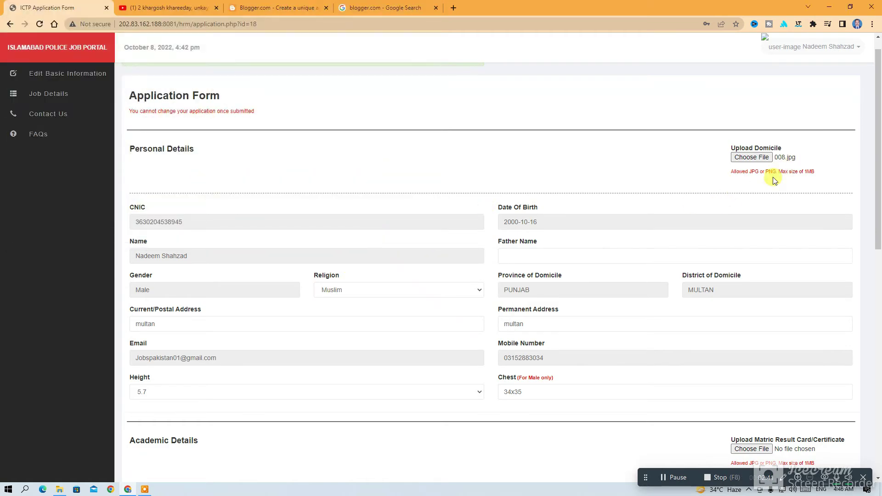
Set the Matric row to MATRIC, major subject Arts, passing year 2018
scroll(774, 180, down, 7)
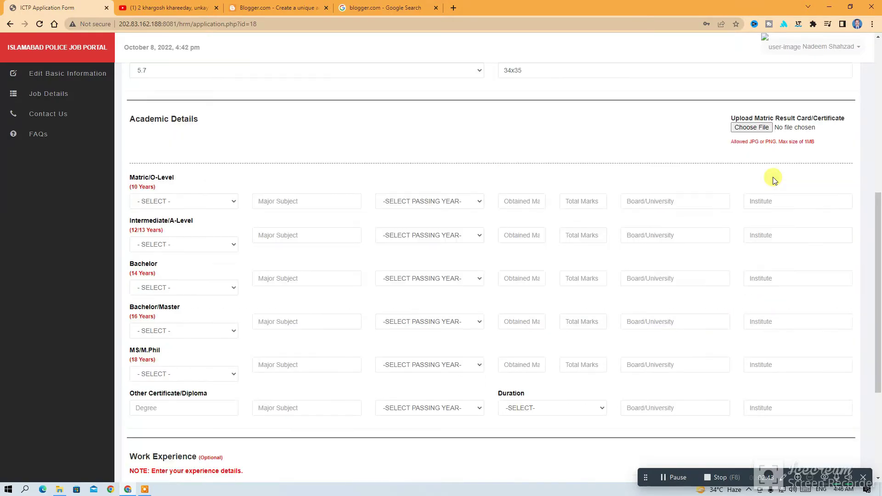
scroll(774, 180, down, 1)
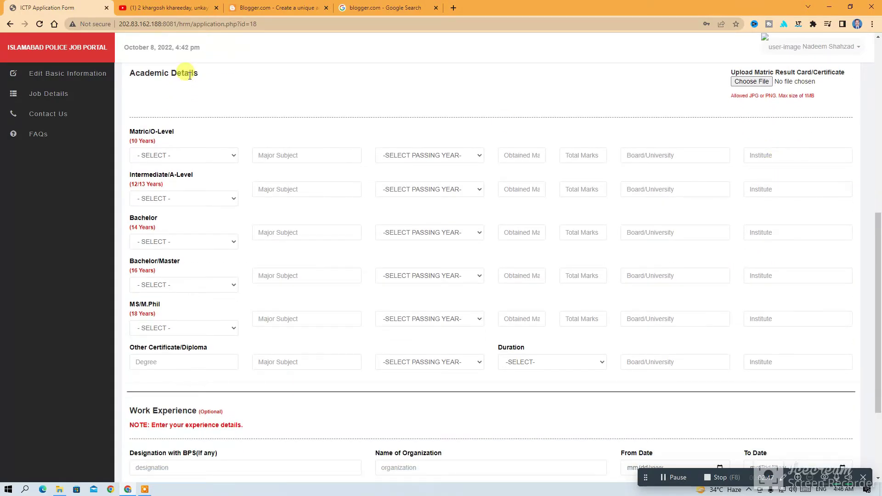
click(231, 155)
click(204, 177)
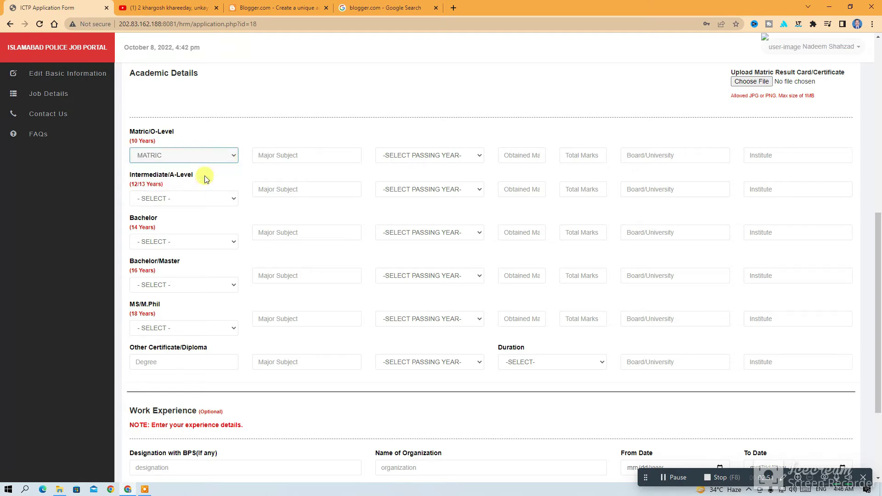
click(350, 157)
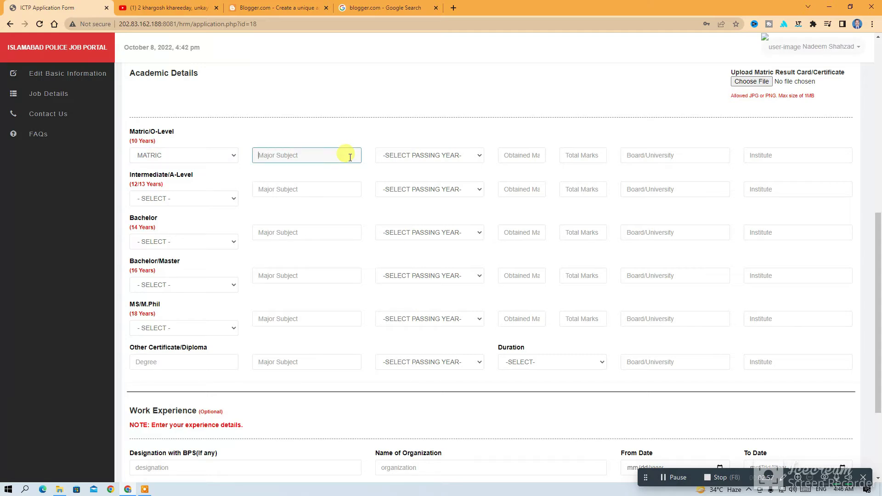
text(Arts)
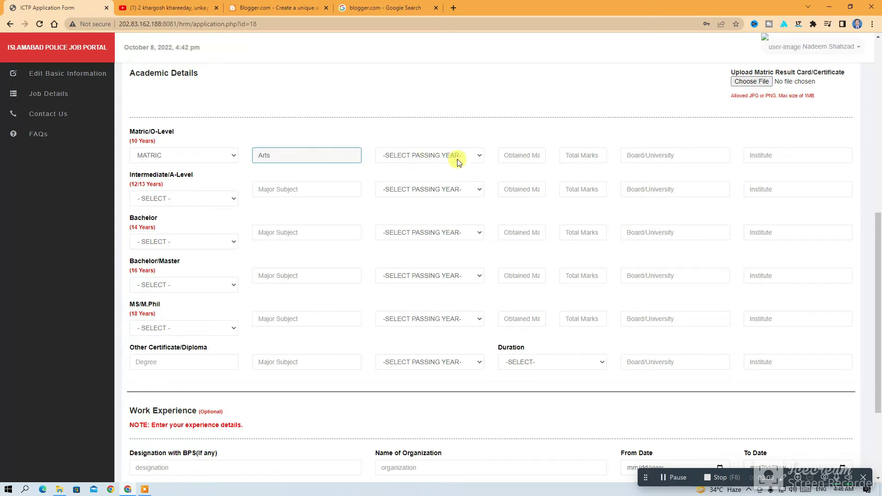
click(477, 156)
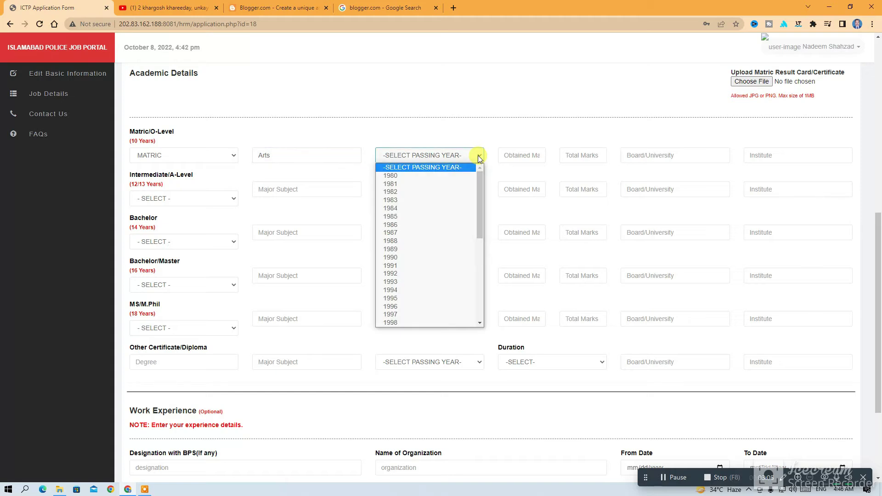
text(2018)
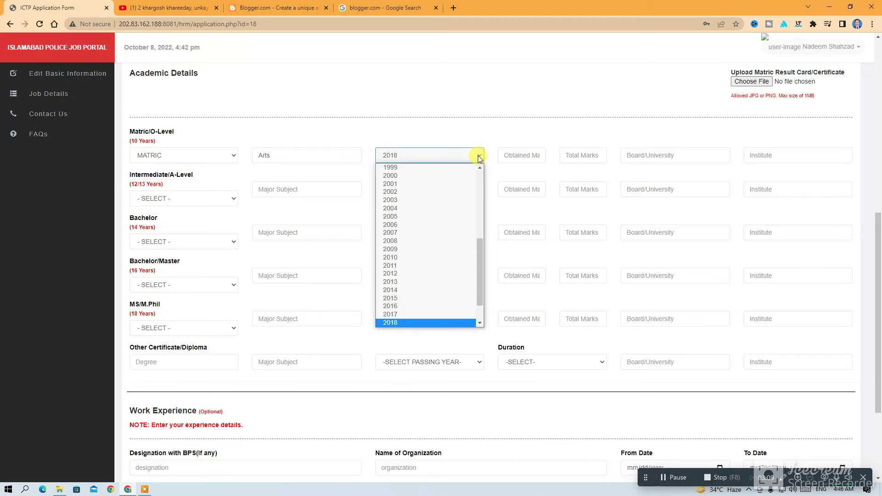
key(Return)
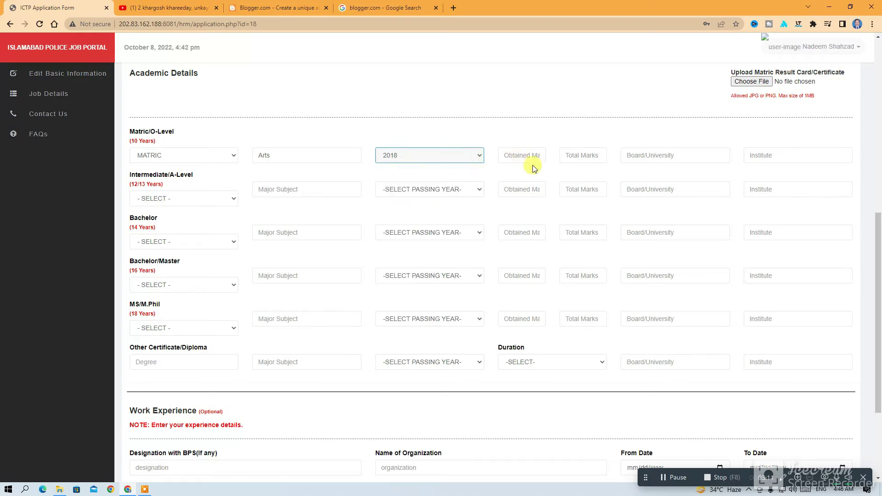
Enter Matric marks 850 of 1100, board multan, institute nusratulislam
click(533, 156)
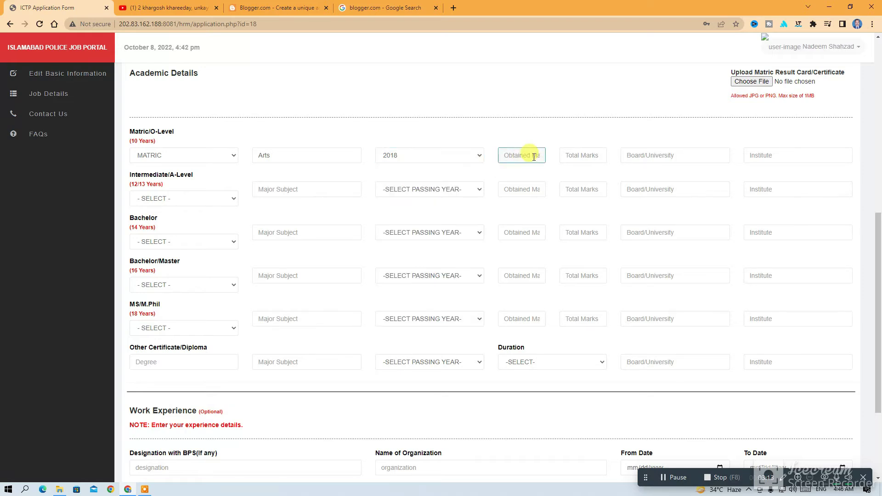
text(850)
click(595, 156)
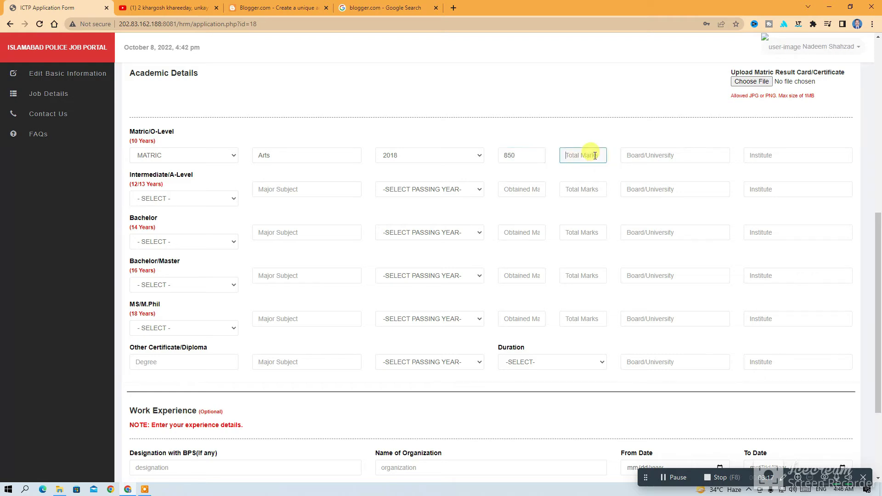
text(1100)
click(658, 158)
text(mu)
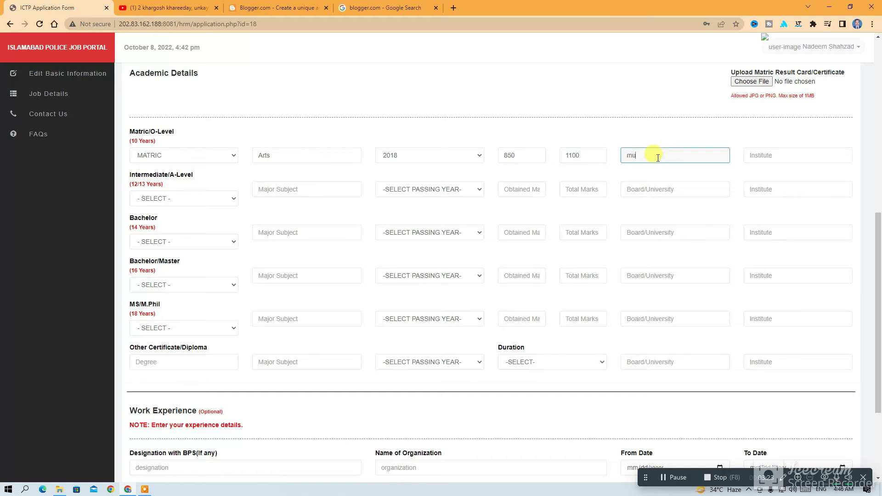
text(ltan)
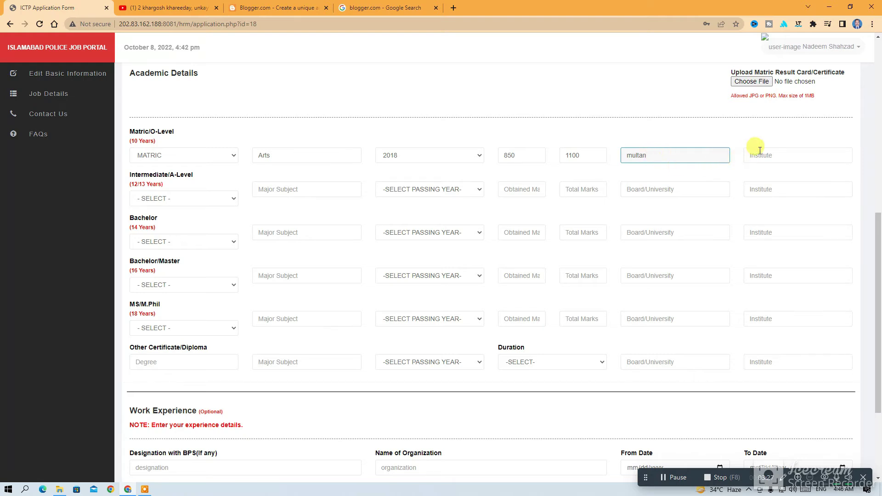
click(759, 152)
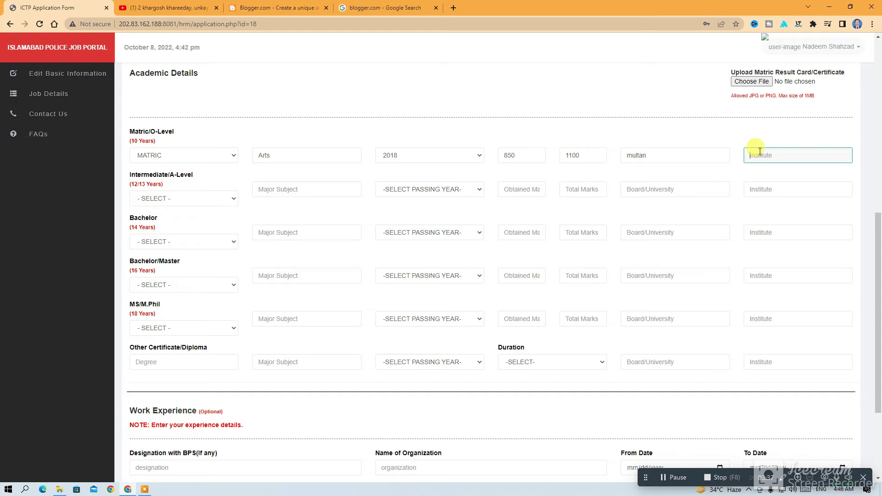
text(nusratulislam)
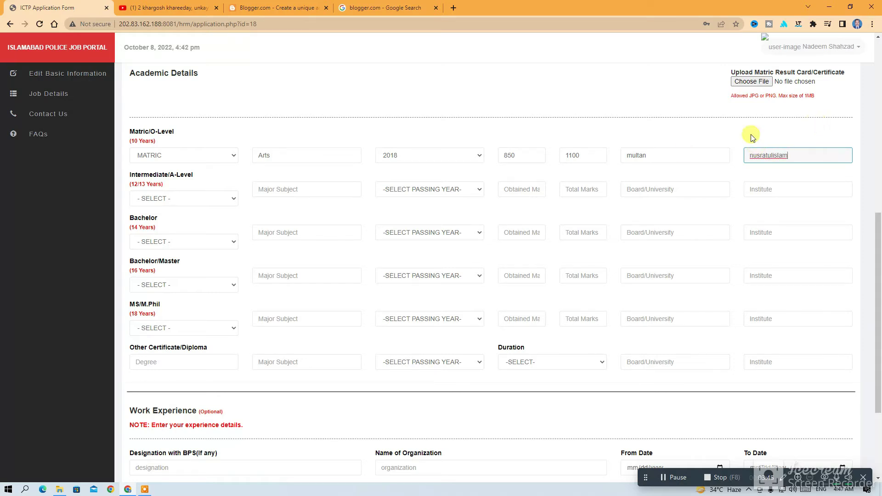
click(719, 135)
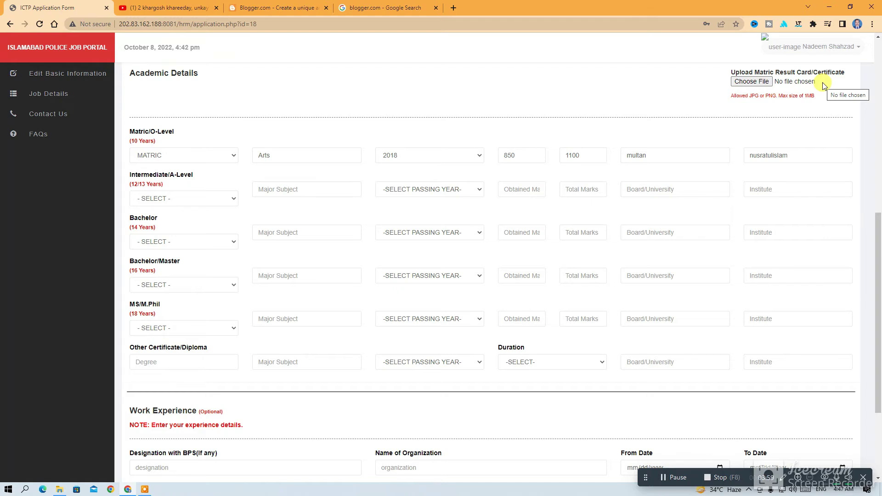
Attach 001.jpg from the Desktop as the Matric result certificate
click(762, 84)
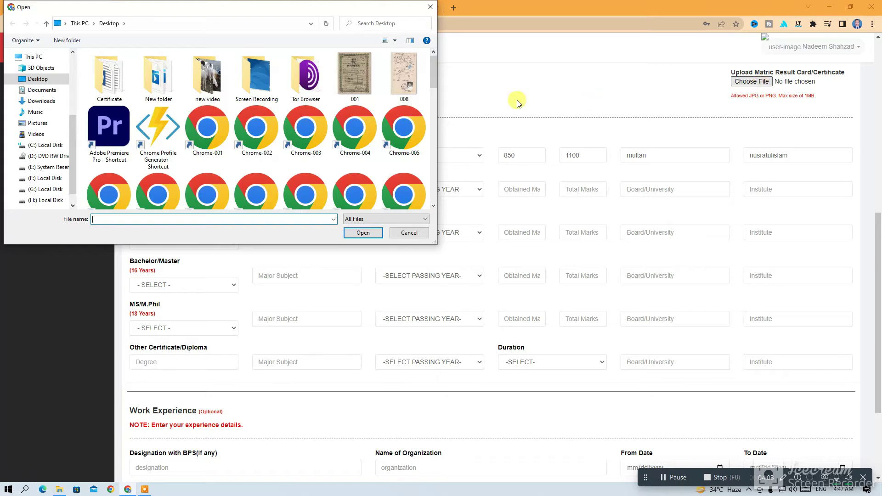
click(364, 82)
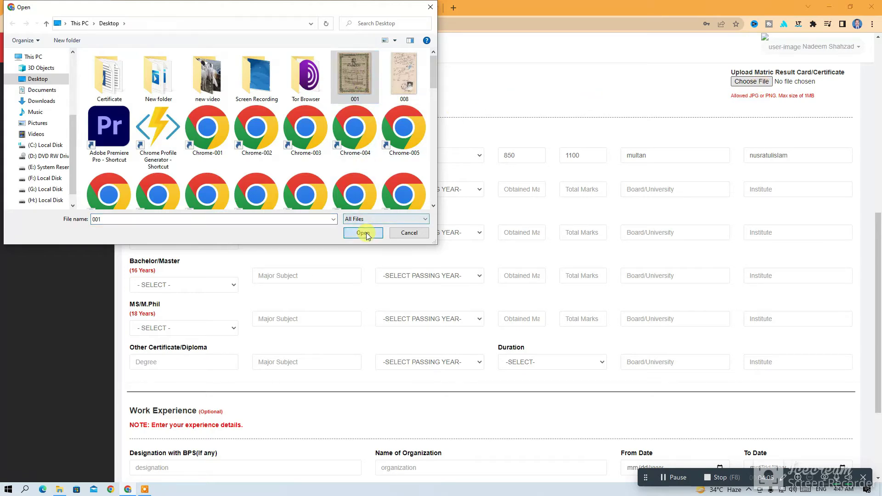
click(364, 233)
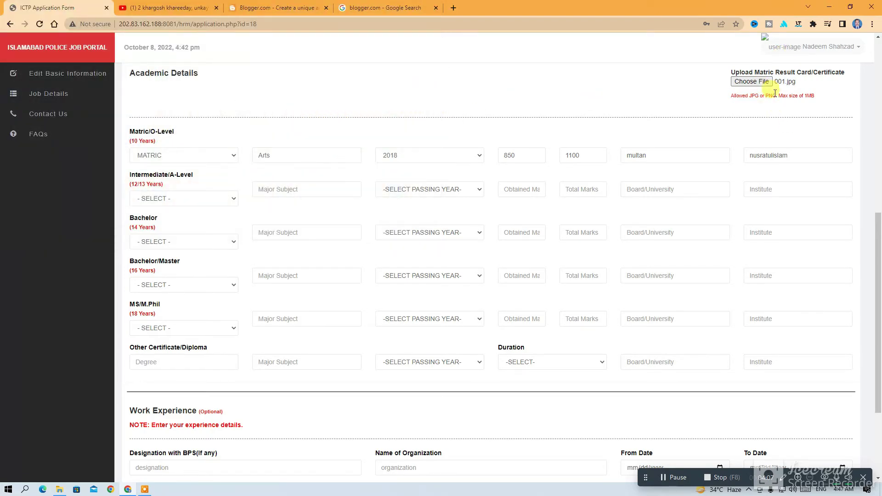
Review the form and try Save Application, which flags an empty required field
scroll(775, 93, down, 3)
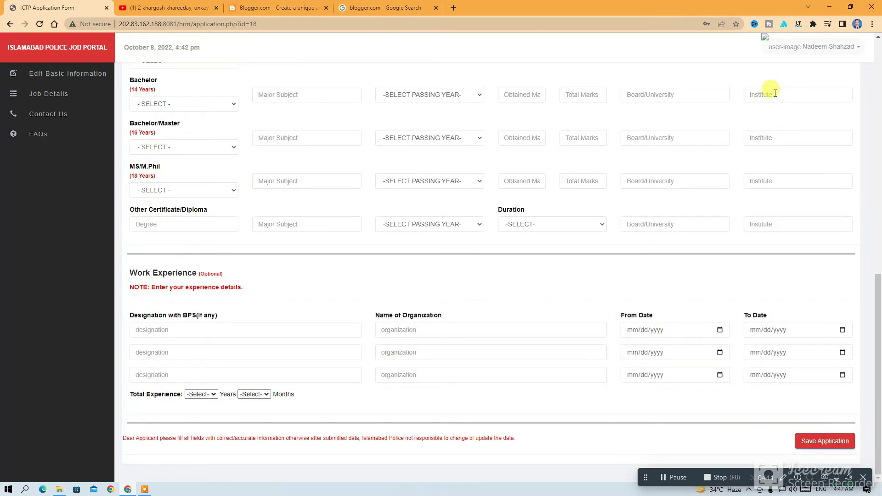
scroll(345, 124, up, 3)
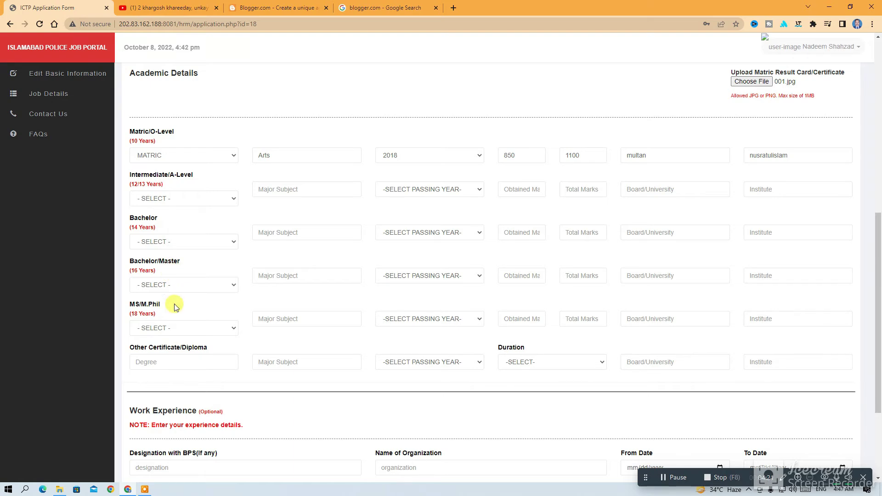
scroll(174, 307, down, 3)
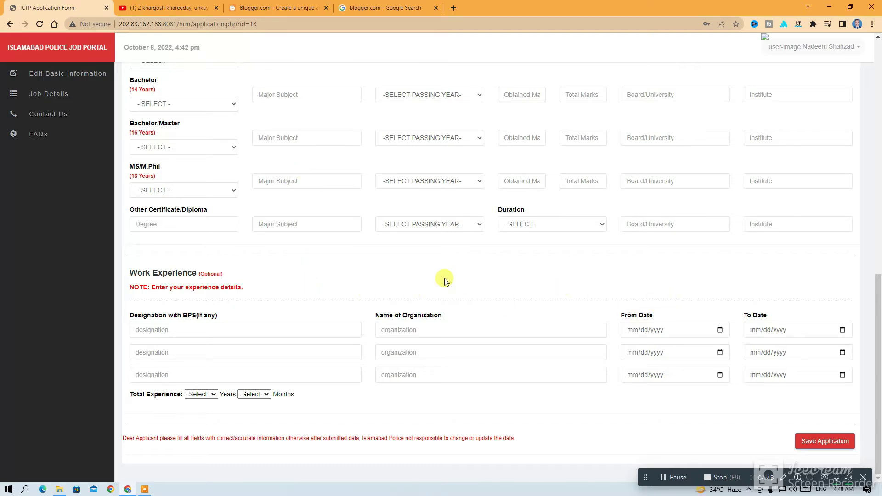
scroll(445, 277, up, 6)
scroll(492, 178, up, 5)
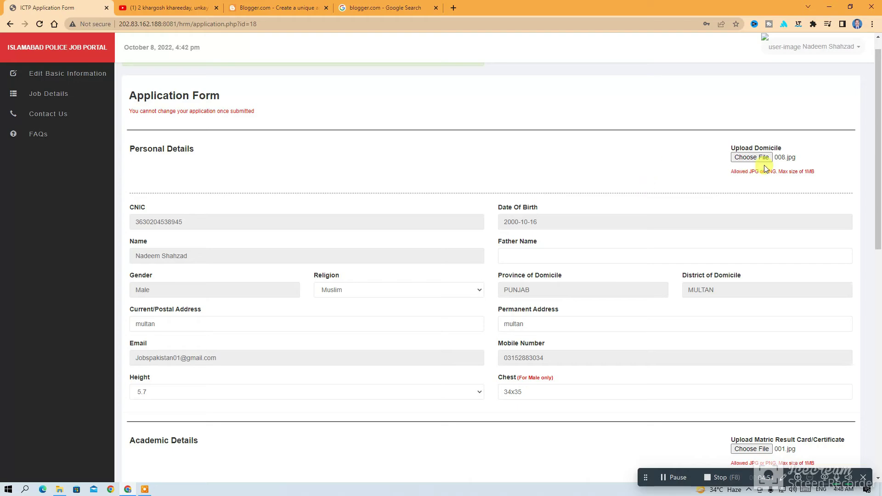
scroll(639, 312, down, 6)
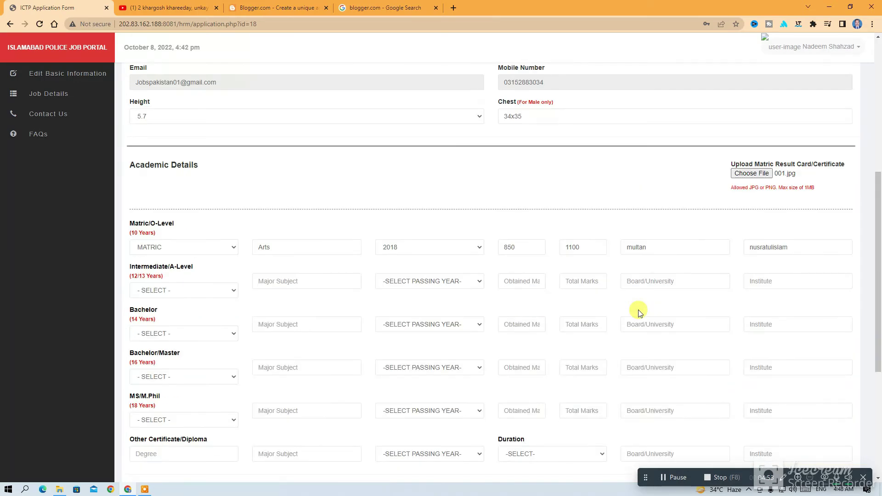
scroll(640, 312, down, 3)
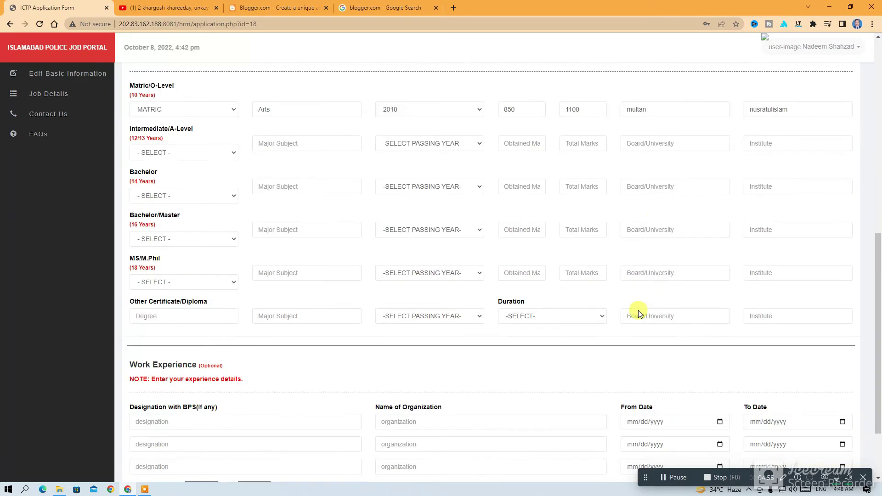
scroll(638, 310, down, 2)
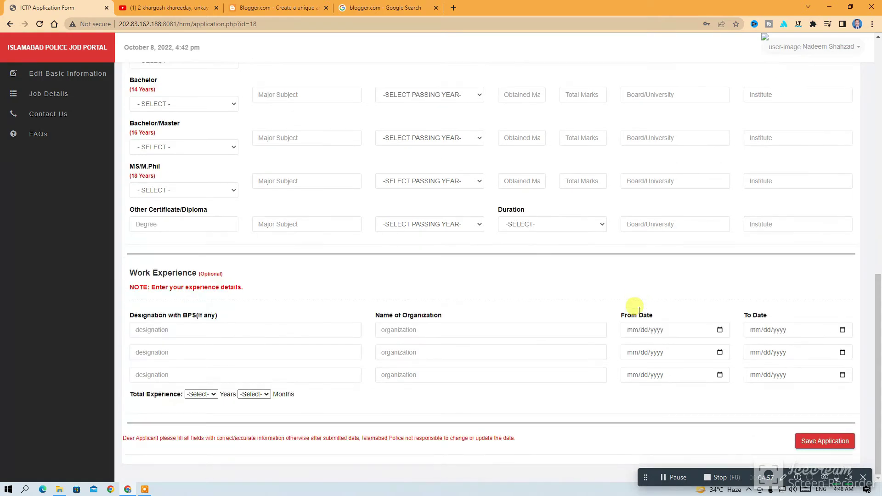
click(824, 440)
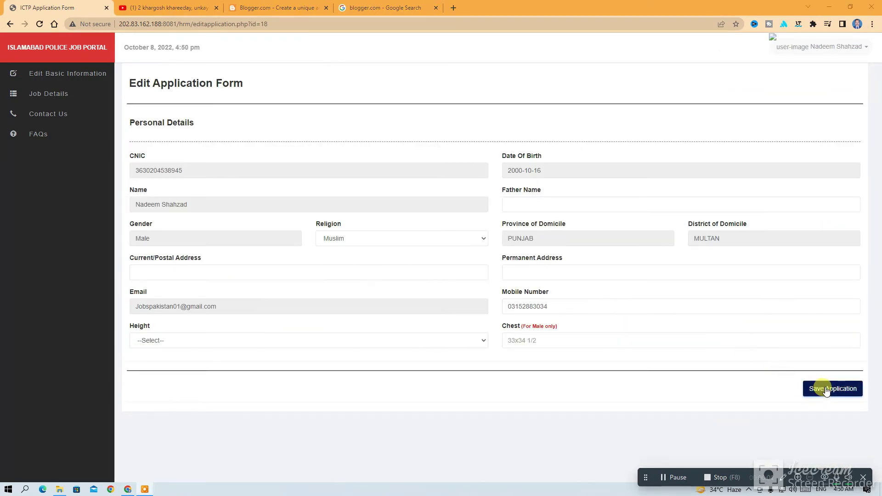
Fill in the father's name and Multan as the current and permanent address
click(827, 391)
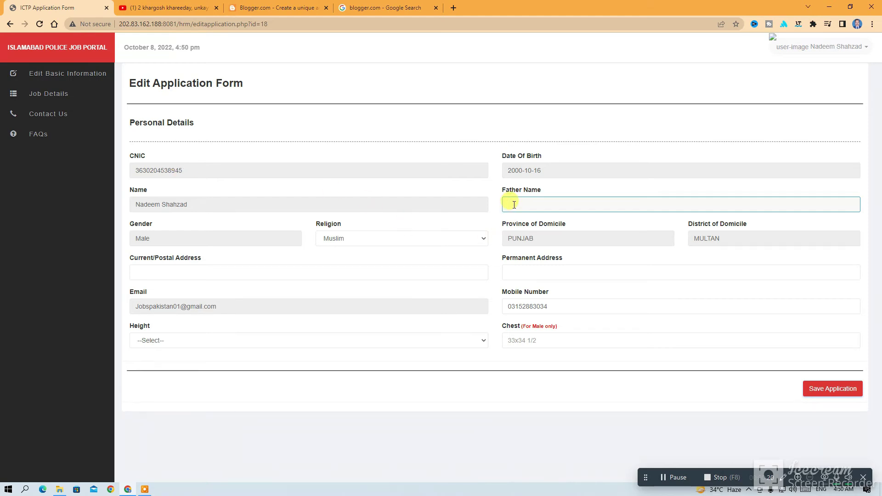
click(243, 275)
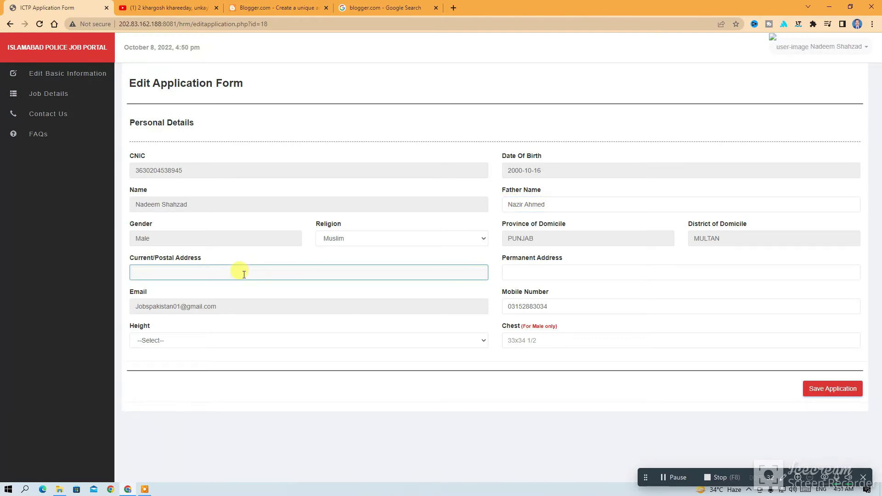
text(My)
text(ltan)
click(550, 273)
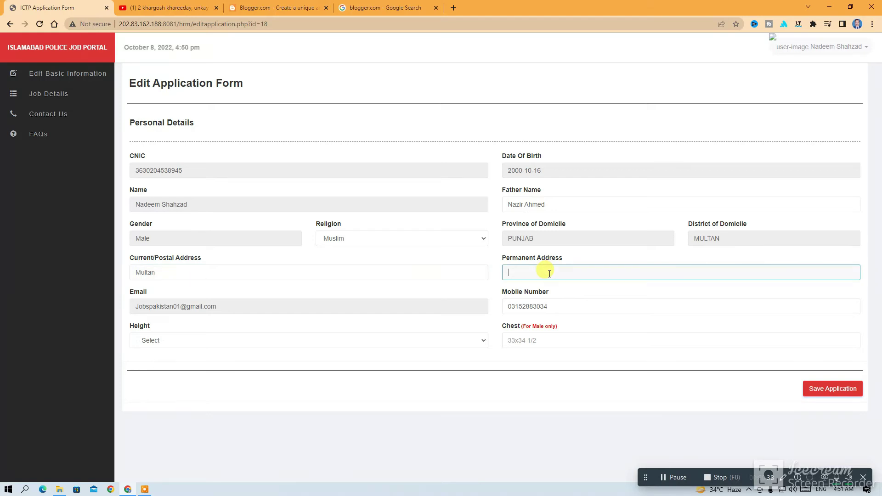
text(Multan)
Set height to 5.7 and chest to 33x35, then save the application
click(481, 340)
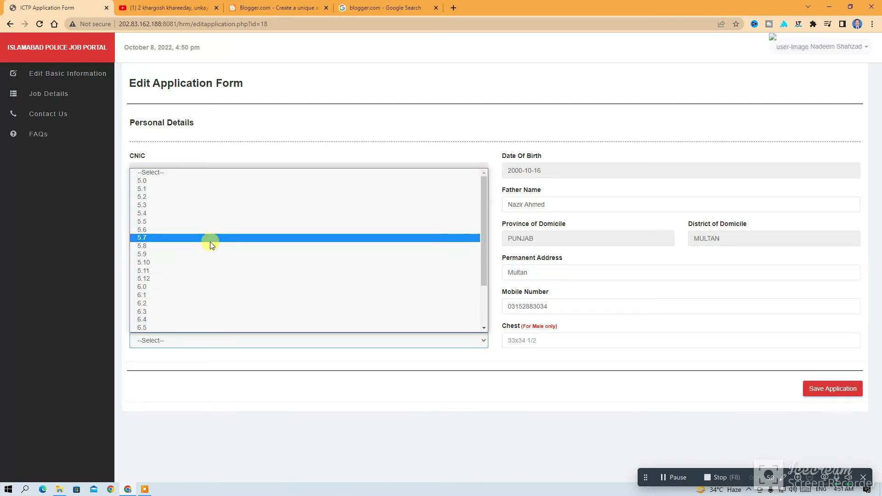
click(208, 237)
click(536, 342)
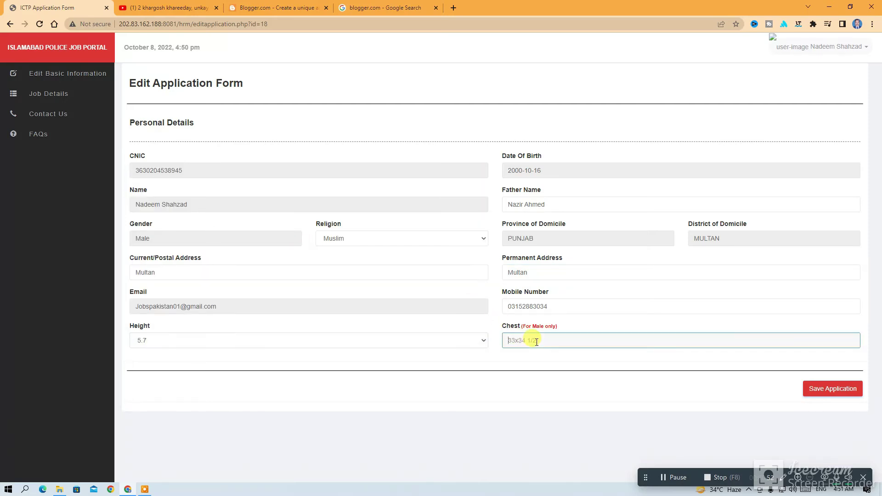
text(33x35)
click(823, 389)
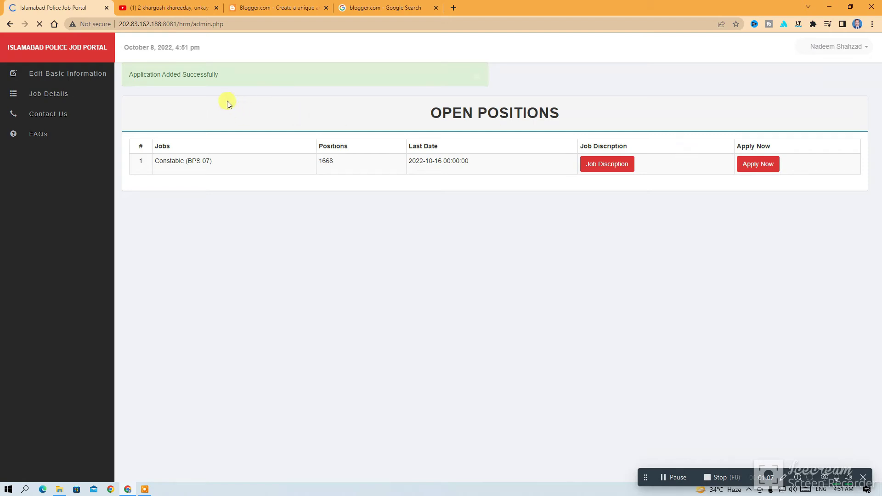
Start the Constable (BPS 07) application and return to the Open Positions list
click(761, 169)
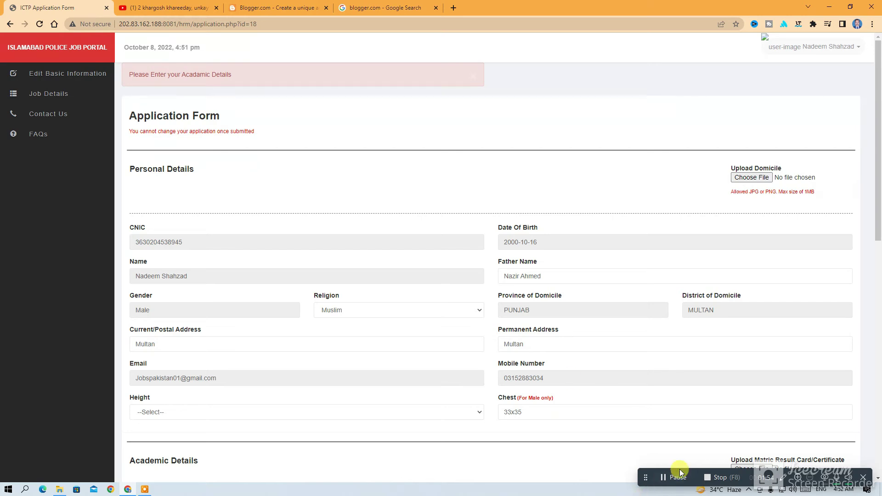
click(675, 482)
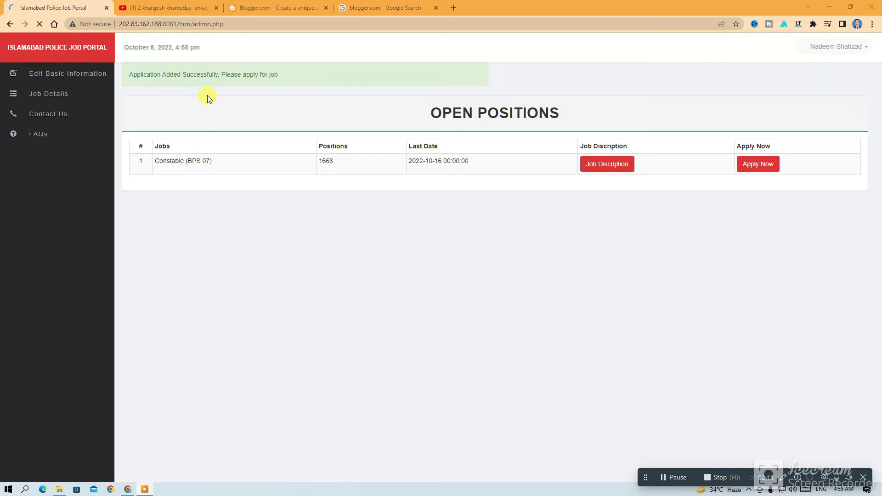
Apply Now for Constable (BPS 07) from the Open Positions table
click(757, 167)
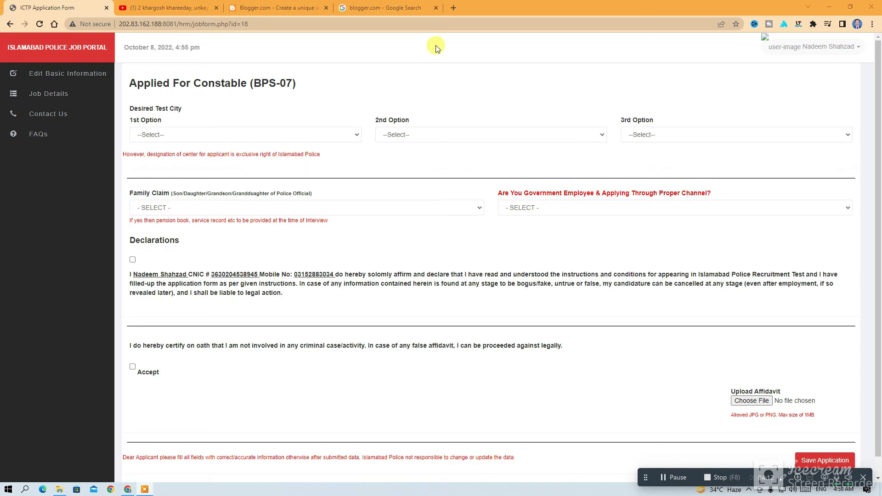
Choose Multan as the 1st, 2nd and 3rd test city options
click(357, 136)
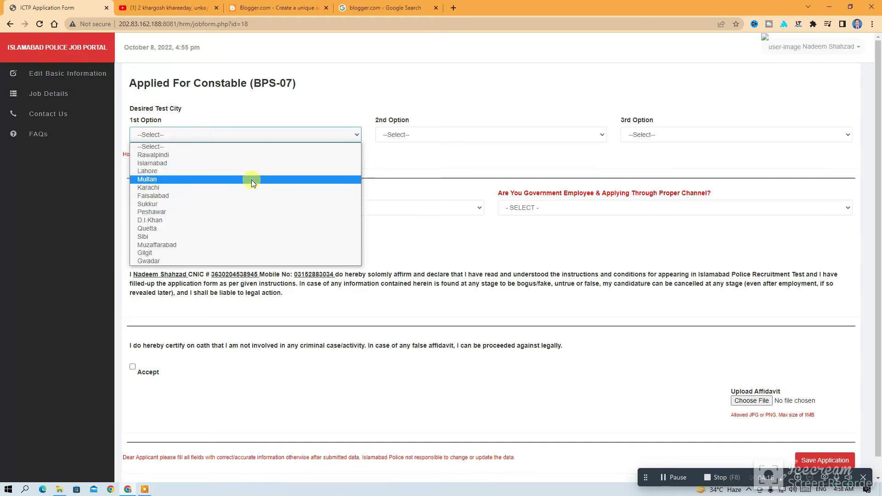
click(251, 180)
click(601, 135)
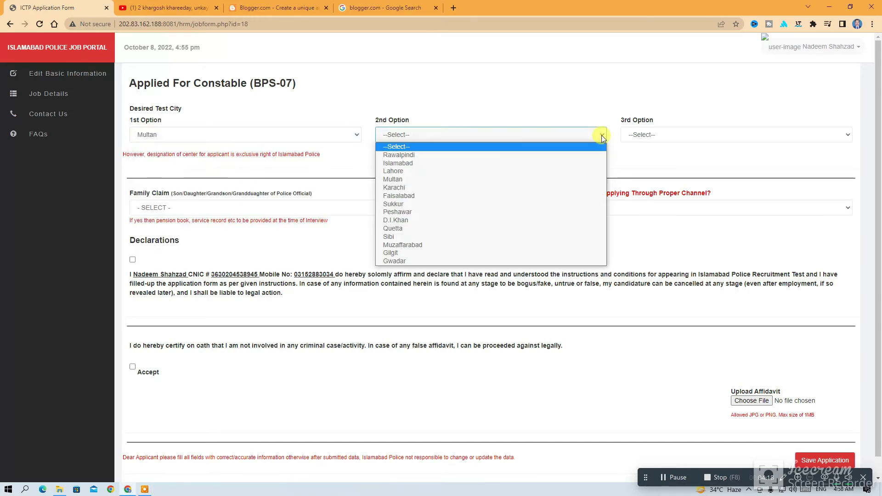
click(522, 179)
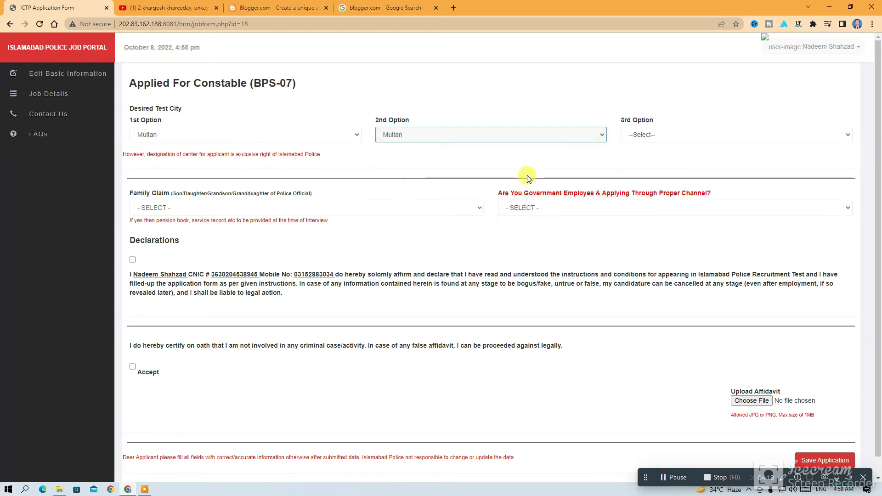
click(845, 135)
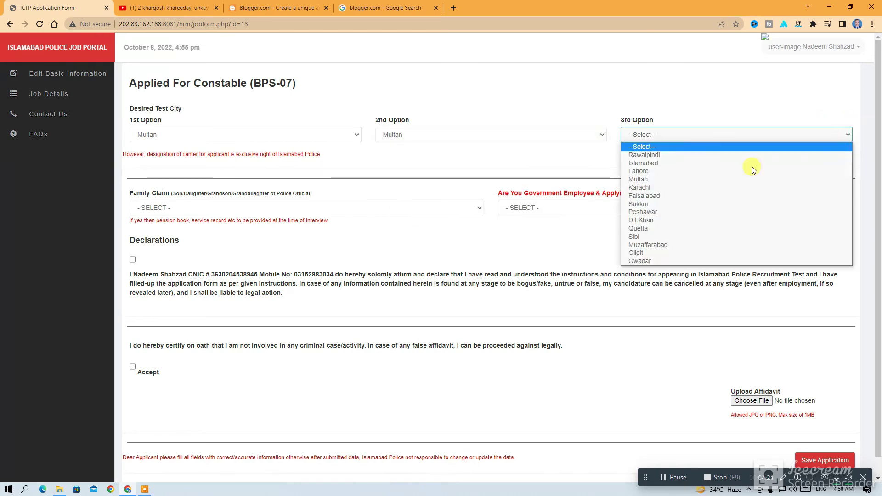
click(705, 176)
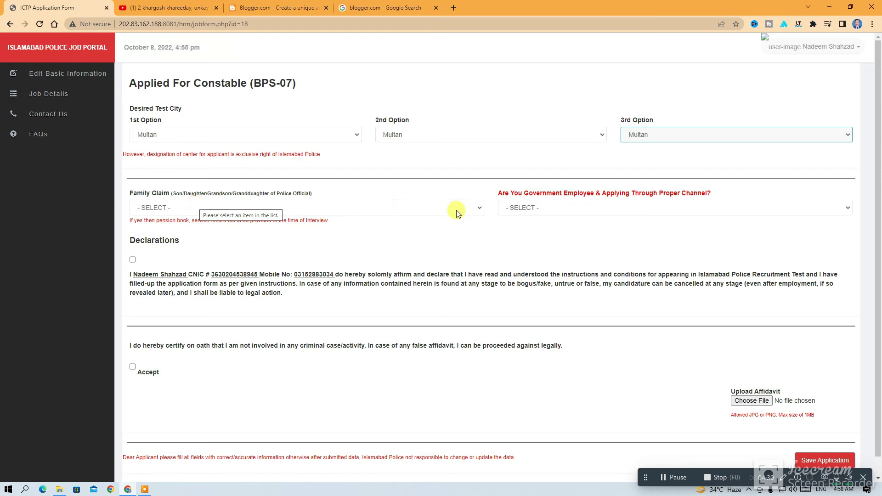
Answer NO to the Family Claim and Government Employee questions
click(478, 209)
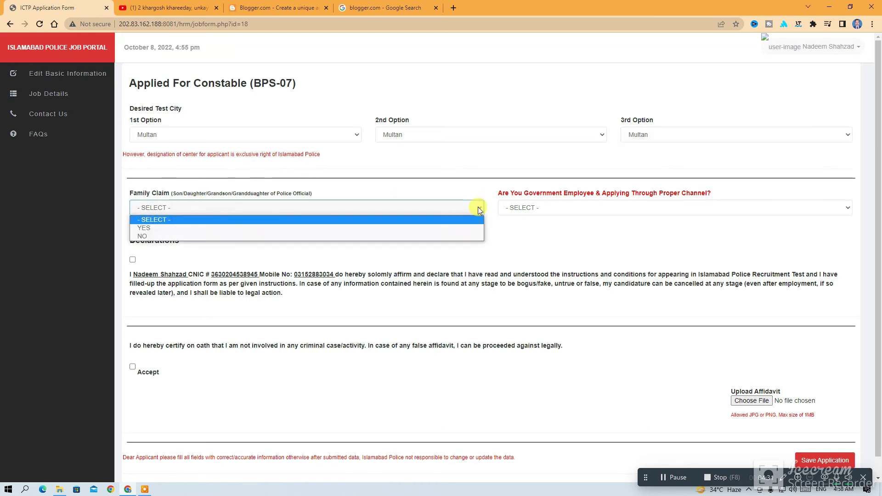
click(475, 236)
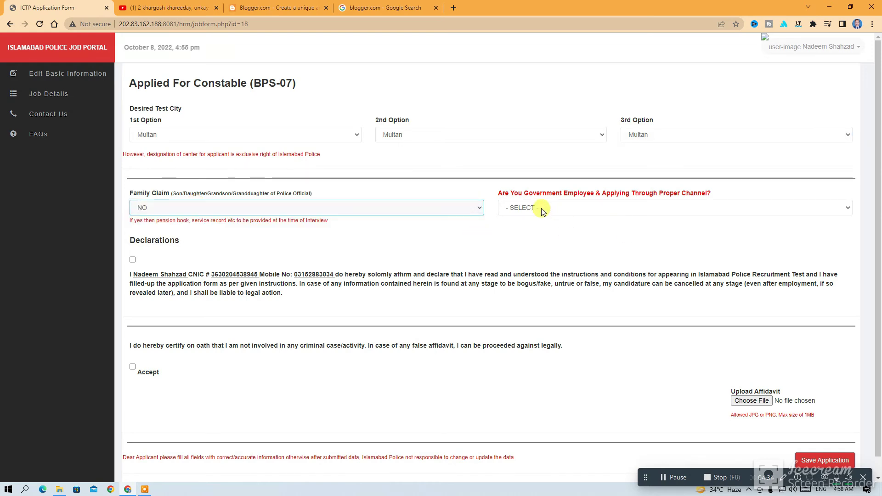
click(847, 209)
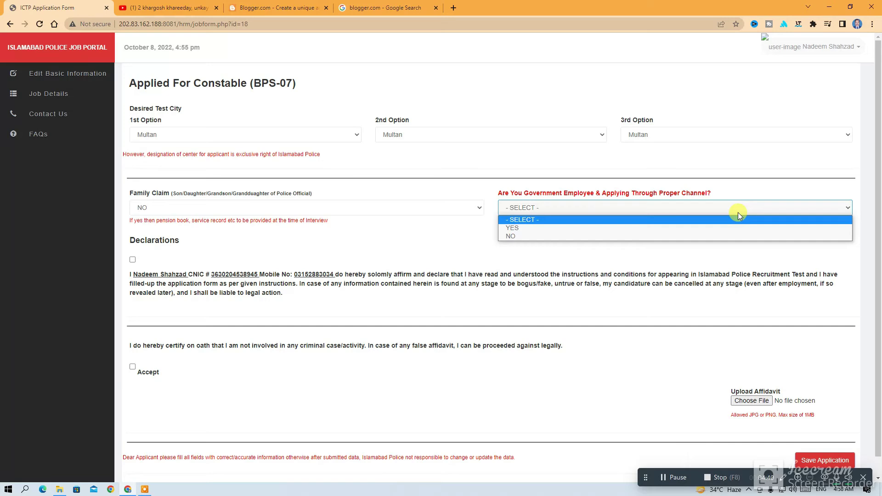
click(572, 236)
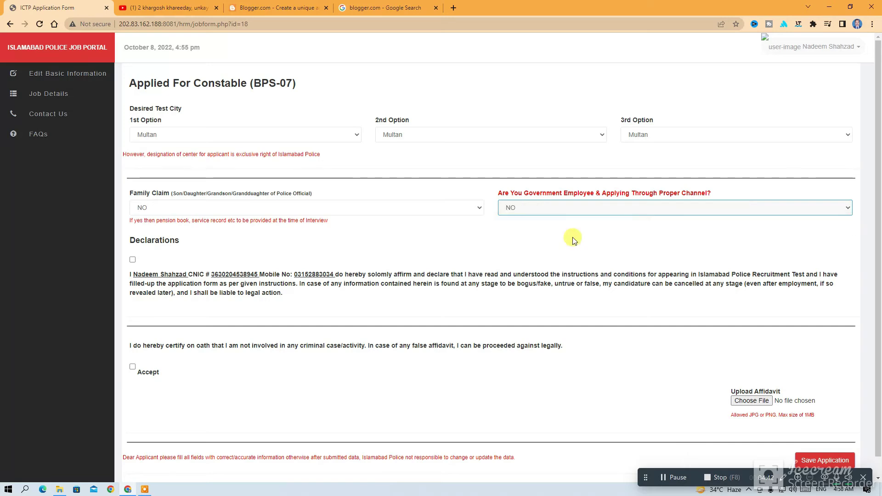
Tick both declarations and attach affidavit_job as the affidavit upload
click(133, 260)
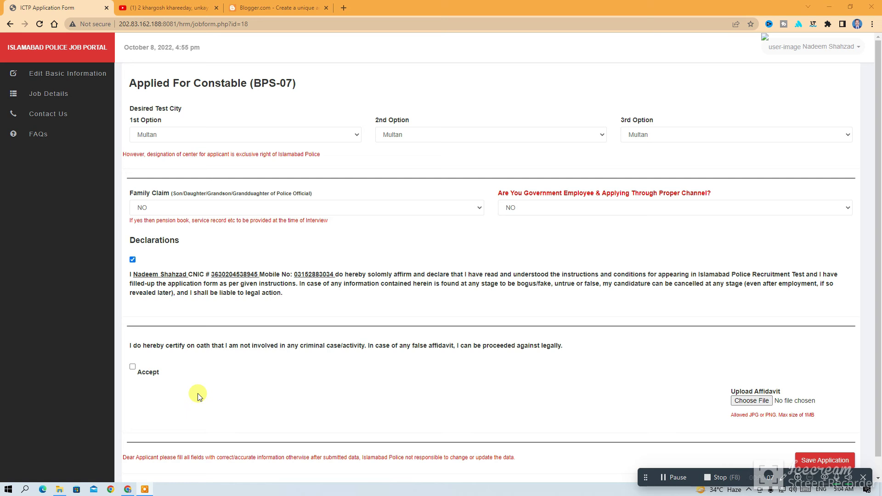
click(132, 367)
click(750, 401)
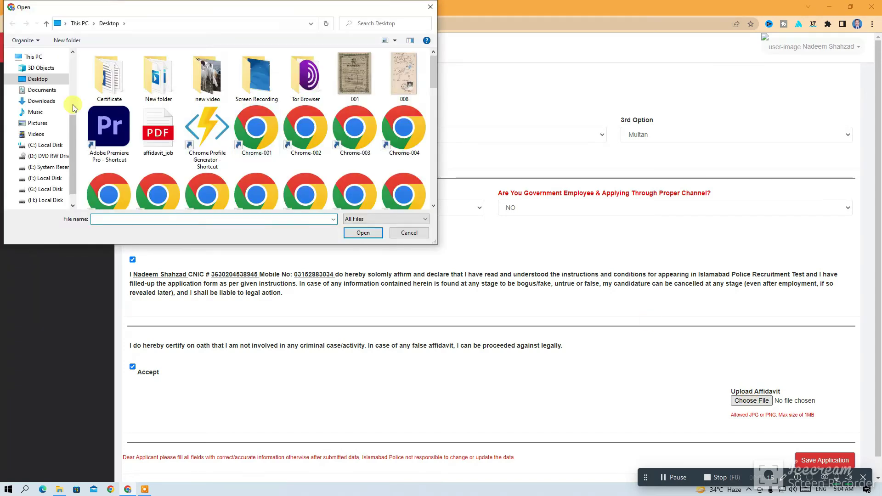
click(159, 146)
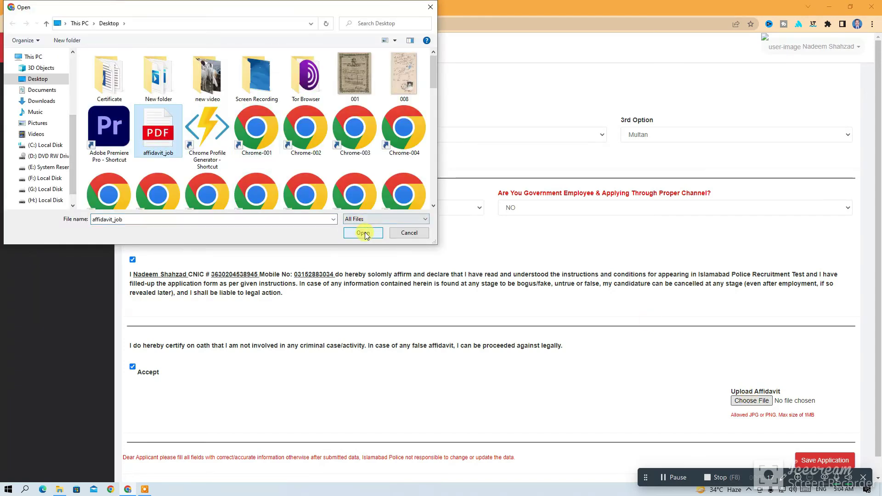
click(362, 233)
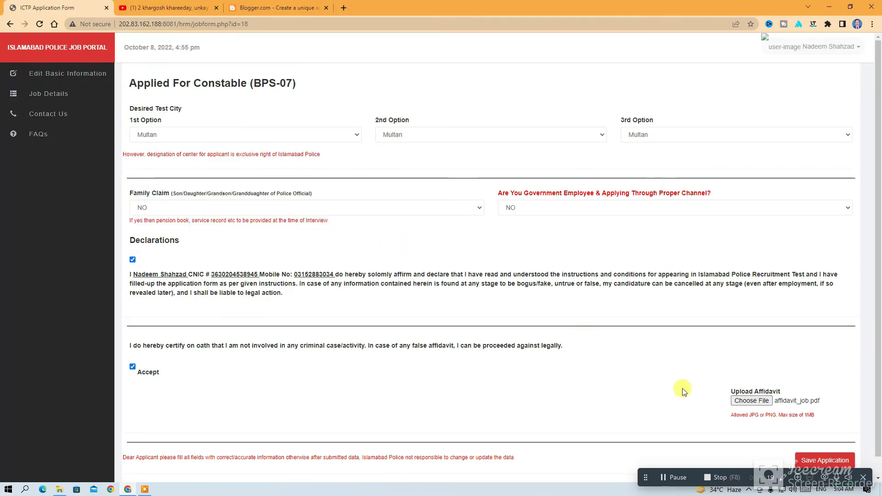
Submit the Constable application with Save Application at the bottom of the form
scroll(682, 391, down, 1)
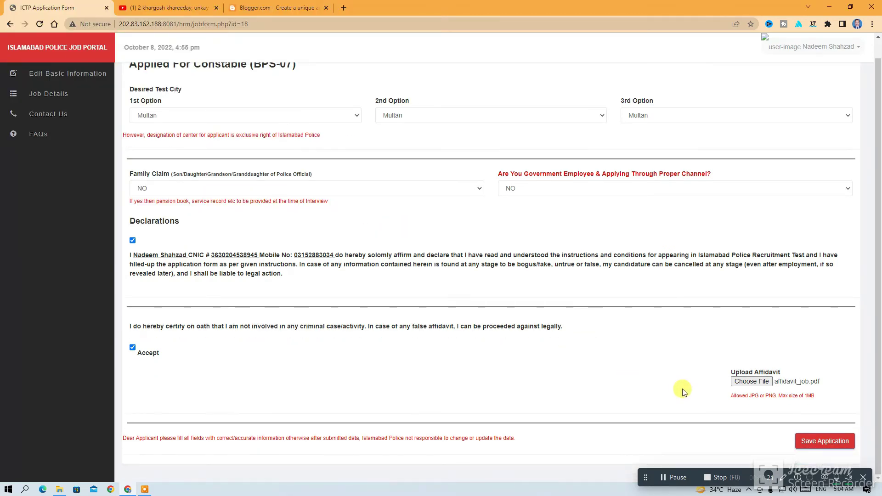
click(836, 448)
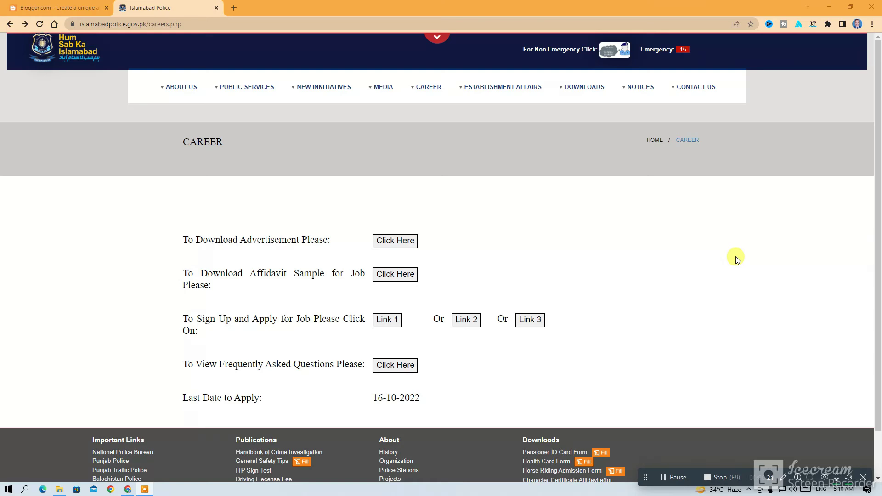
Follow Link 1 under 'To Sign Up and Apply for Job' to reach the job portal
click(390, 324)
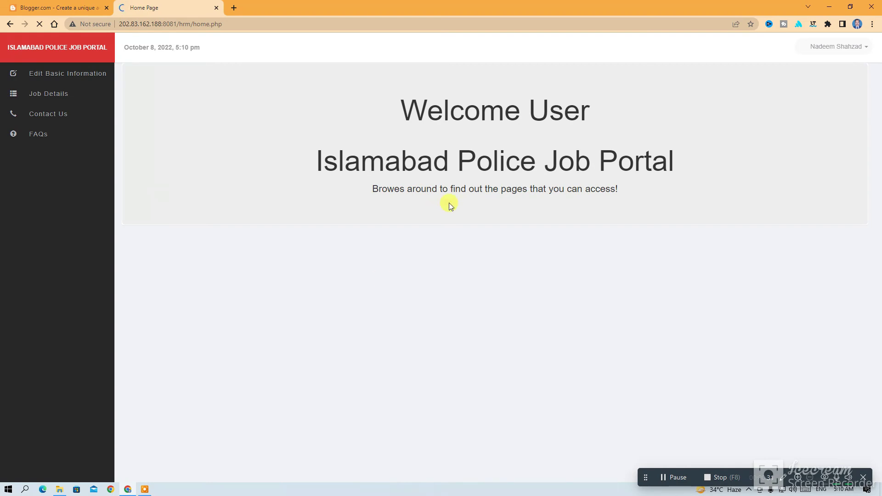
Choose Settings from the user menu to reach the Edit Account page
click(831, 53)
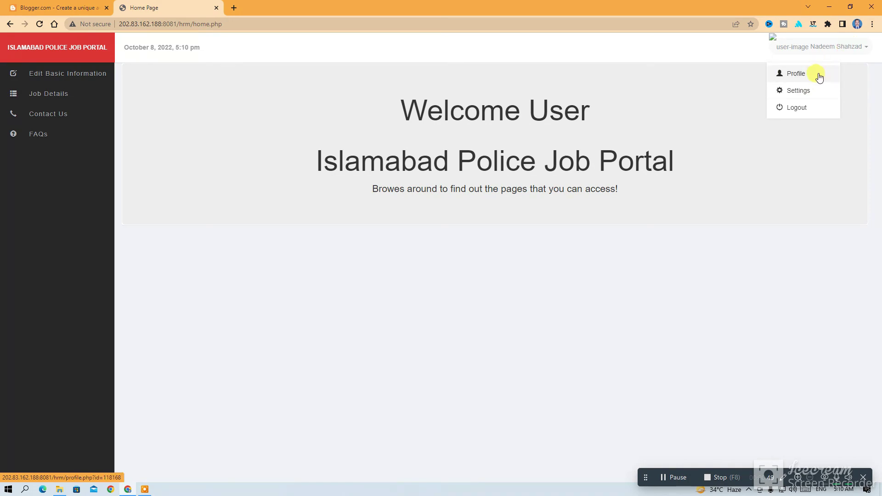
click(799, 91)
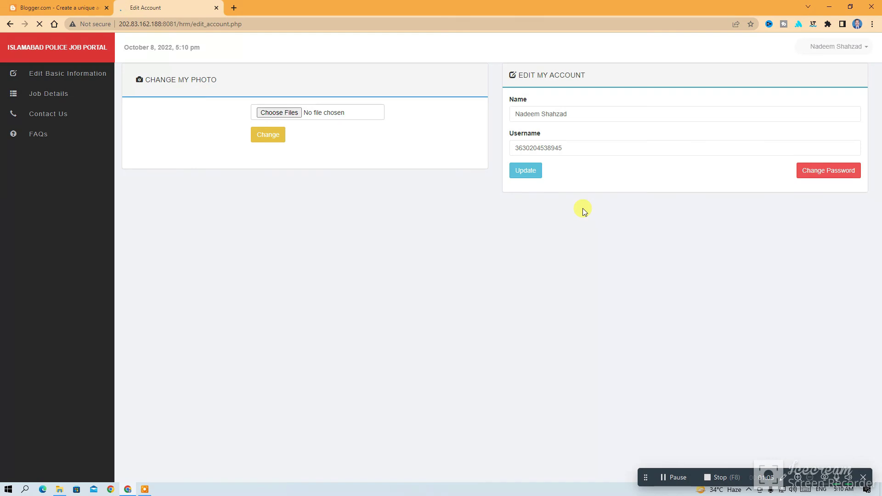
Append '6' to the username and update, then correct it and update the account again
click(571, 150)
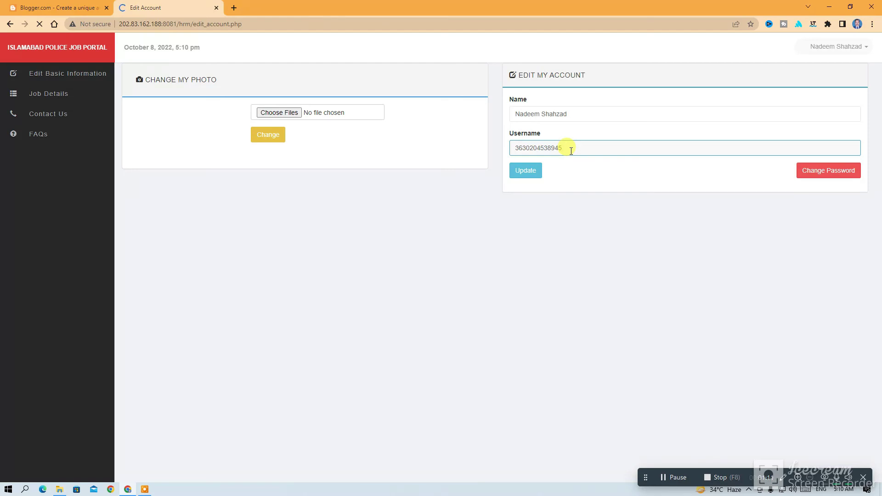
text(6)
click(525, 170)
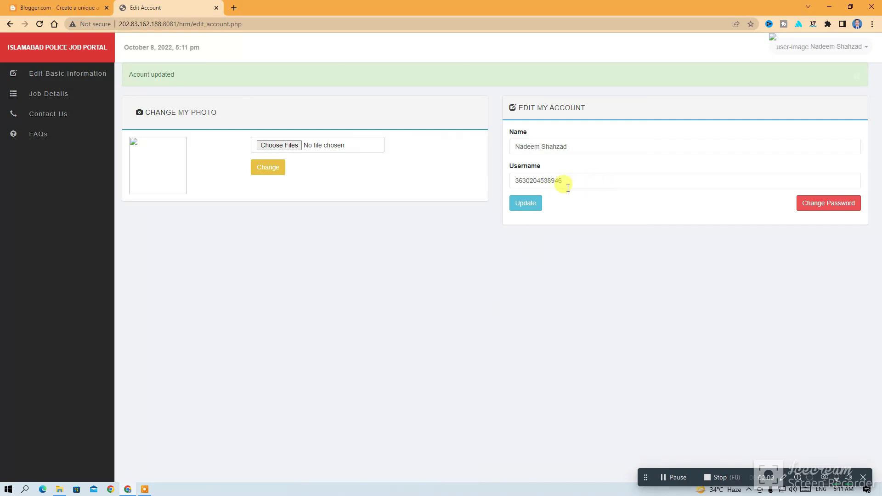
click(563, 182)
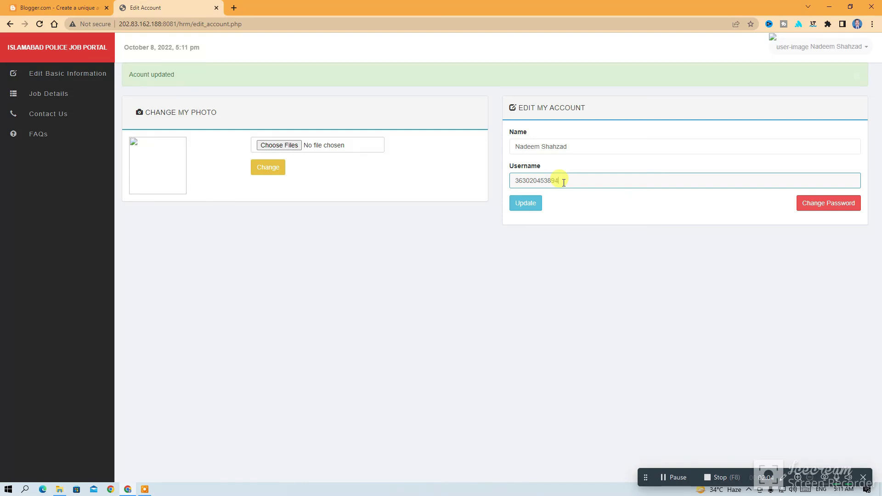
click(519, 206)
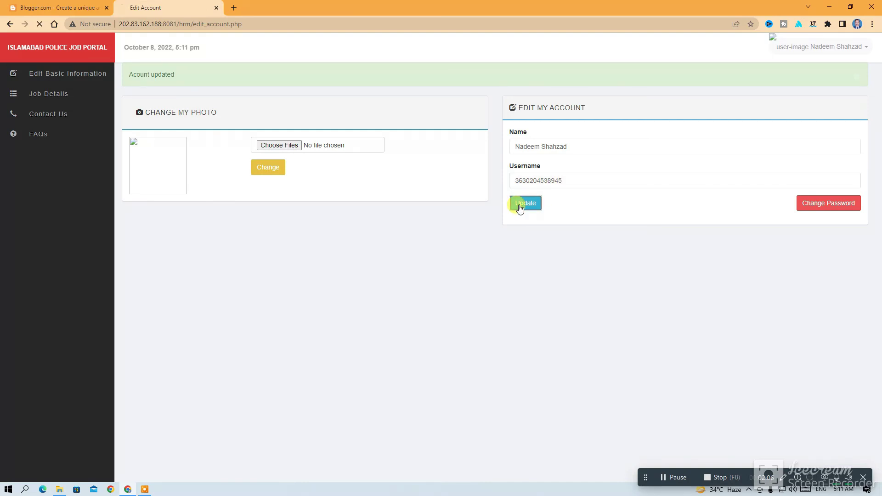